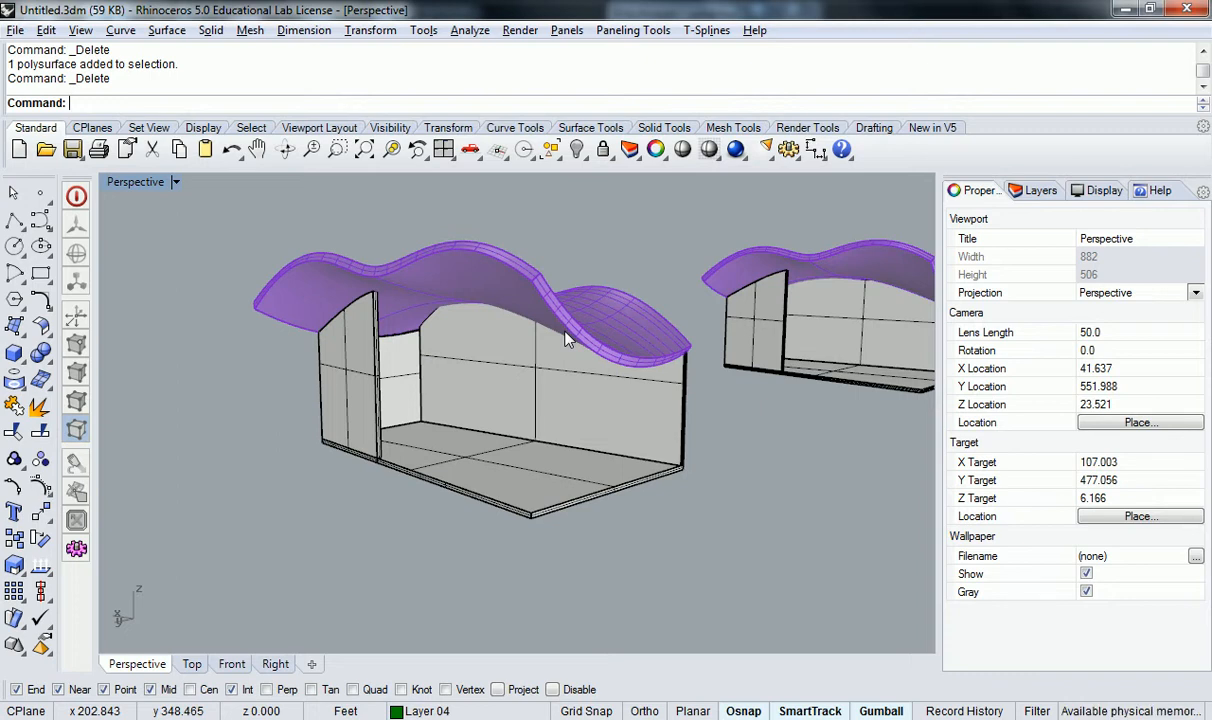
Examine the wavy-roofed pavilion from the front, the rear and above
{"action": "right_click_drag", "start_coordinate": [638, 384], "coordinate": [590, 307]}
{"action": "right_click_drag", "start_coordinate": [620, 248], "coordinate": [585, 253]}
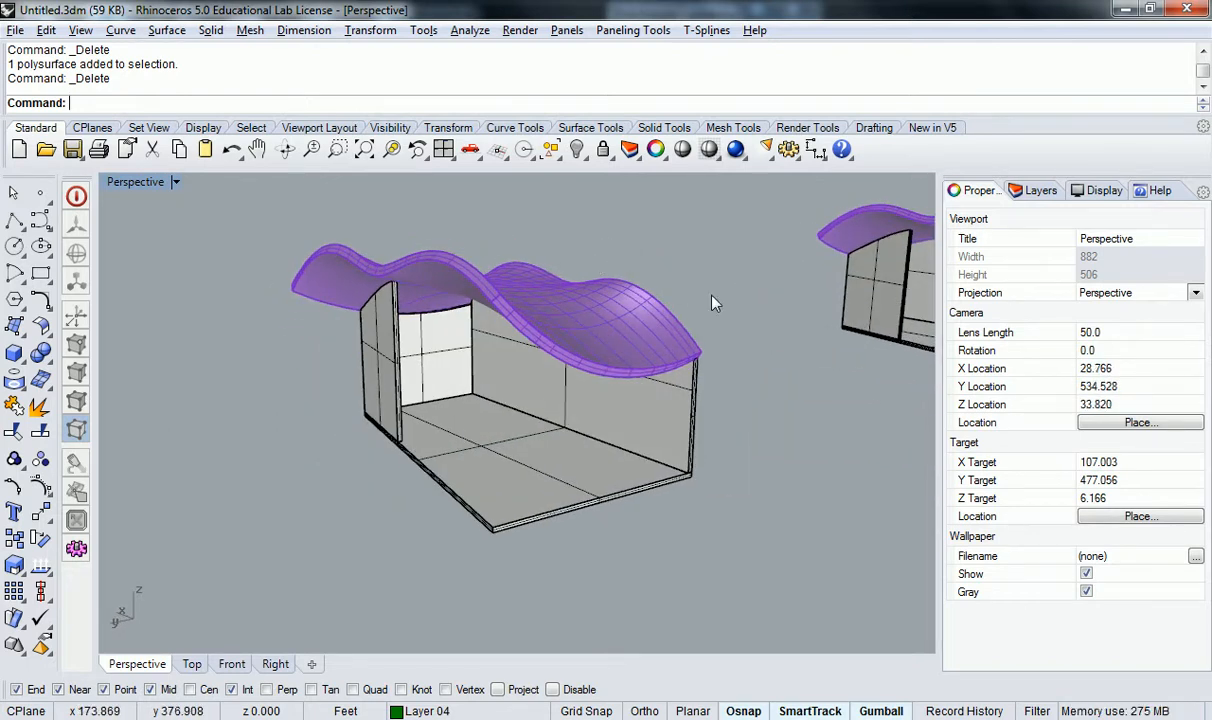
{"action": "right_click_drag", "start_coordinate": [690, 315], "coordinate": [680, 356]}
{"action": "right_click_drag", "start_coordinate": [505, 325], "coordinate": [604, 401]}
{"action": "scroll", "coordinate": [604, 401], "scroll_direction": "down", "scroll_amount": 4}
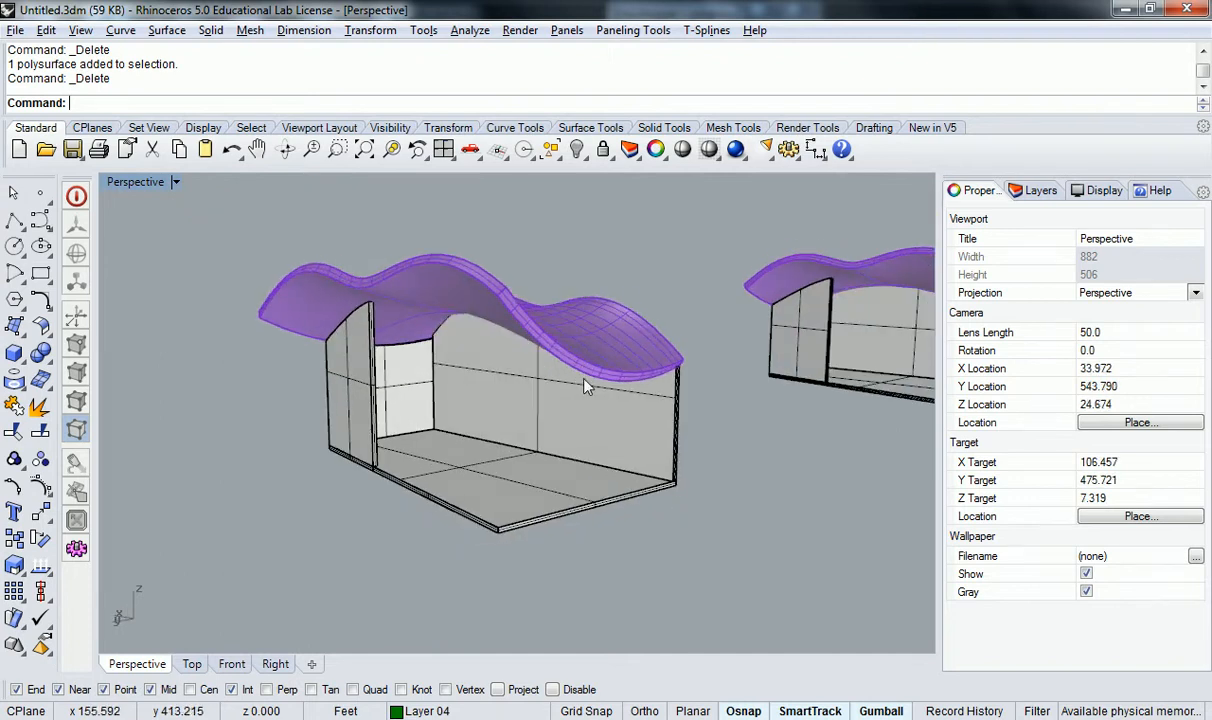
{"action": "mouse_move", "coordinate": [406, 411]}
{"action": "right_mouse_down"}
{"action": "mouse_move", "coordinate": [600, 483]}
{"action": "mouse_move", "coordinate": [419, 371]}
{"action": "mouse_move", "coordinate": [425, 414]}
{"action": "mouse_move", "coordinate": [468, 354]}
{"action": "mouse_move", "coordinate": [497, 344]}
{"action": "mouse_move", "coordinate": [671, 306]}
{"action": "mouse_move", "coordinate": [736, 317]}
{"action": "mouse_move", "coordinate": [584, 428]}
{"action": "mouse_move", "coordinate": [473, 482]}
{"action": "right_mouse_up"}
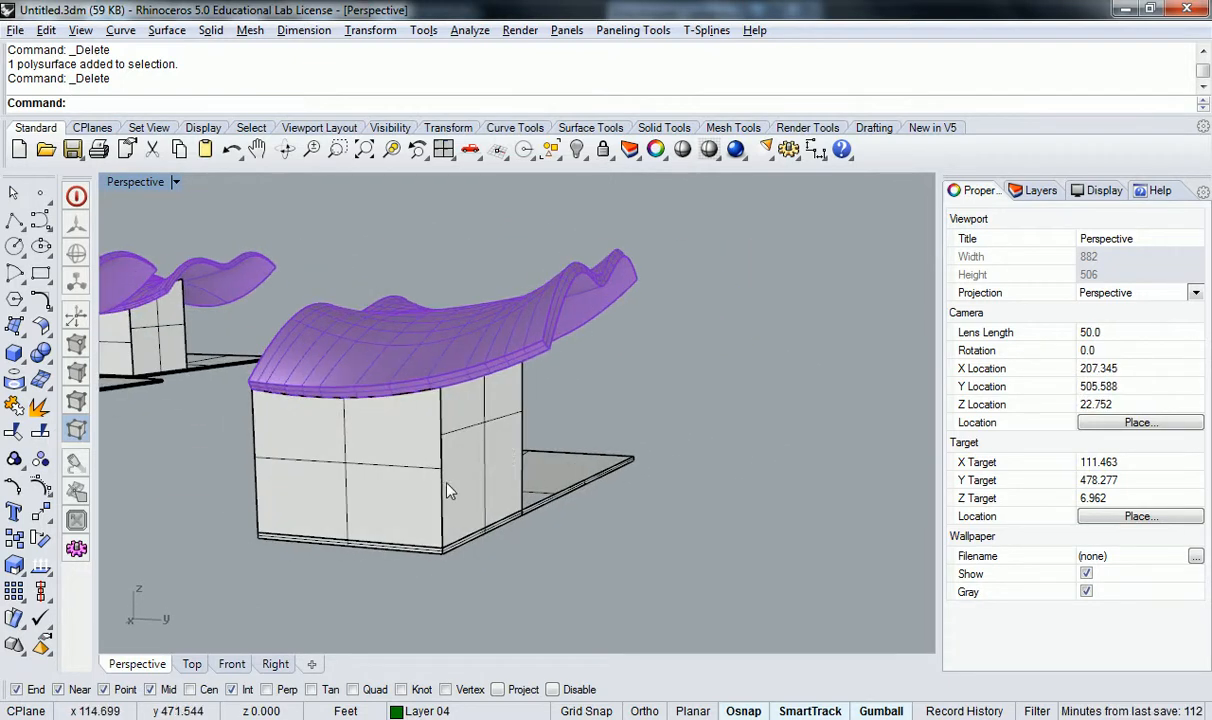
{"action": "right_click_drag", "start_coordinate": [541, 435], "coordinate": [506, 336]}
{"action": "right_click_drag", "start_coordinate": [717, 408], "coordinate": [675, 397], "text": "shift"}
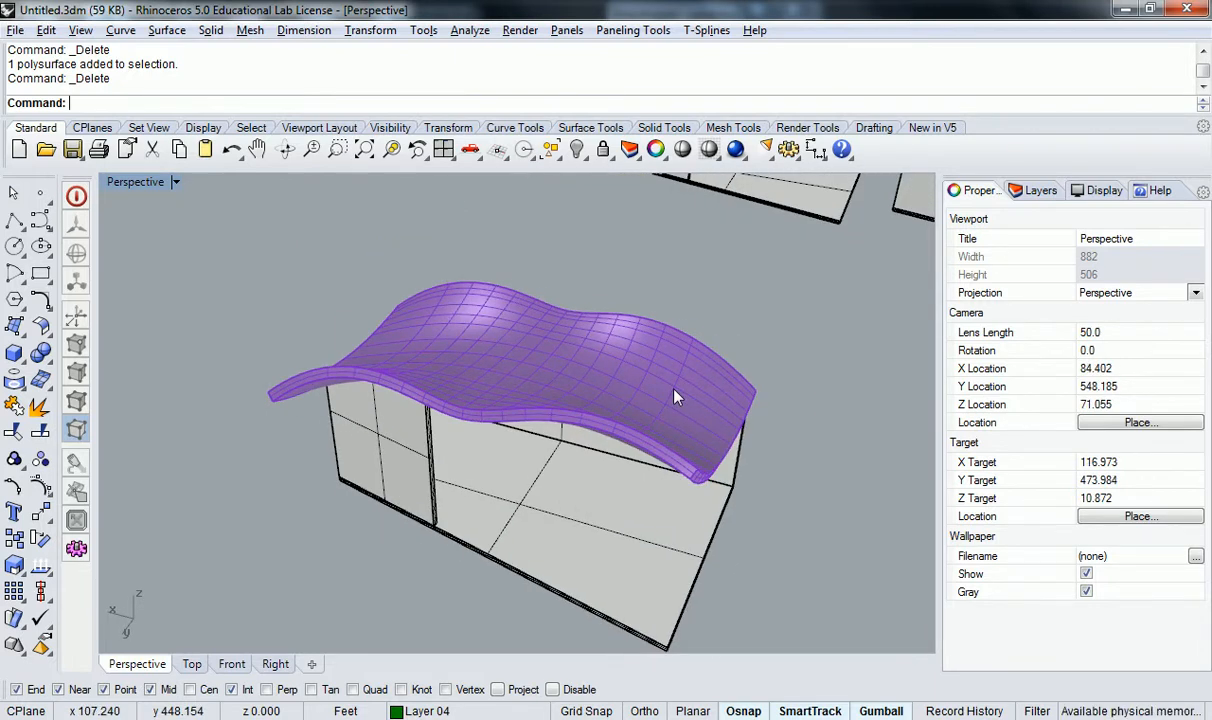
{"action": "right_click_drag", "start_coordinate": [665, 381], "coordinate": [638, 465]}
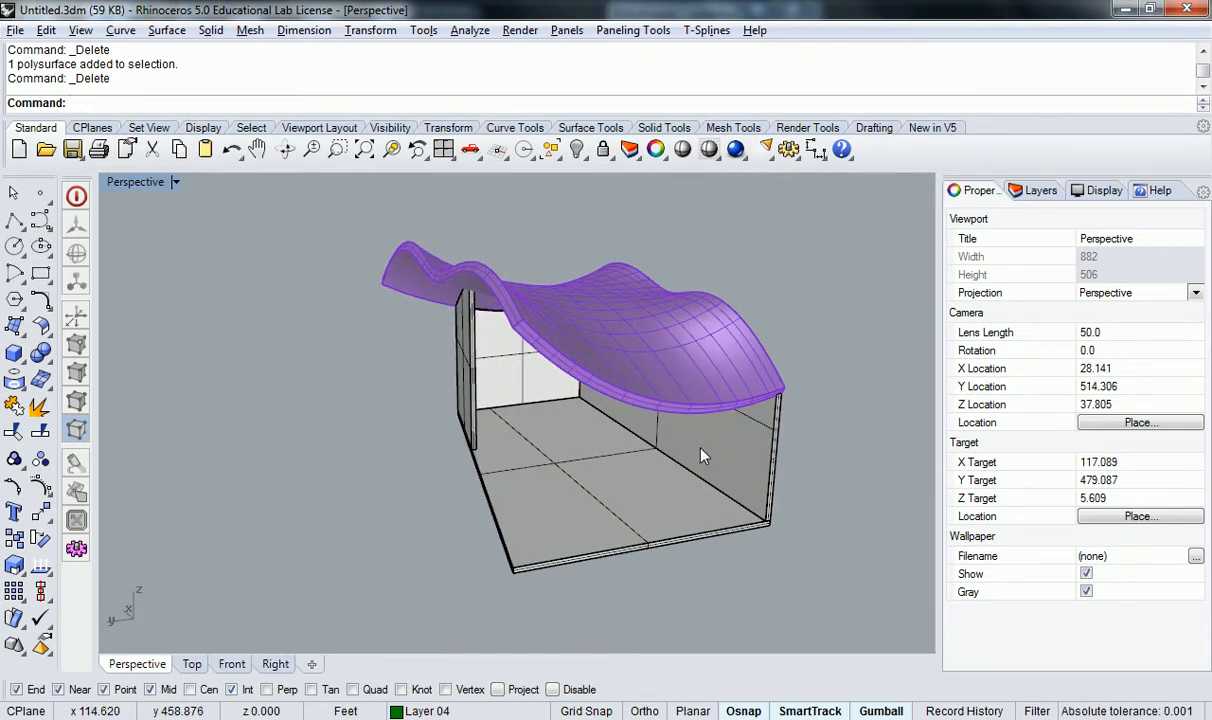
{"action": "right_click_drag", "start_coordinate": [700, 454], "coordinate": [514, 460]}
{"action": "right_click_drag", "start_coordinate": [710, 446], "coordinate": [524, 432]}
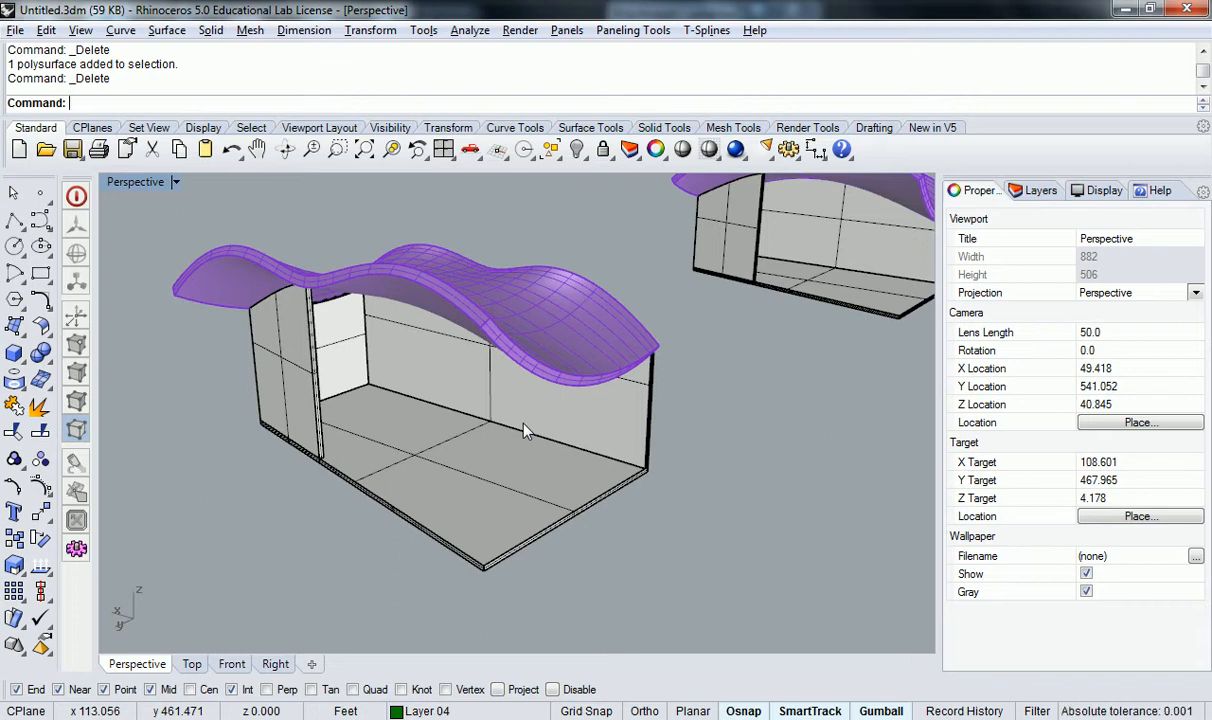
{"action": "right_click_drag", "start_coordinate": [522, 422], "coordinate": [625, 303]}
Group the pavilion's roof, walls, floor and curves into one object
{"action": "left_click", "coordinate": [599, 388]}
{"action": "left_click", "coordinate": [557, 480]}
{"action": "right_click_drag", "start_coordinate": [557, 480], "coordinate": [620, 467]}
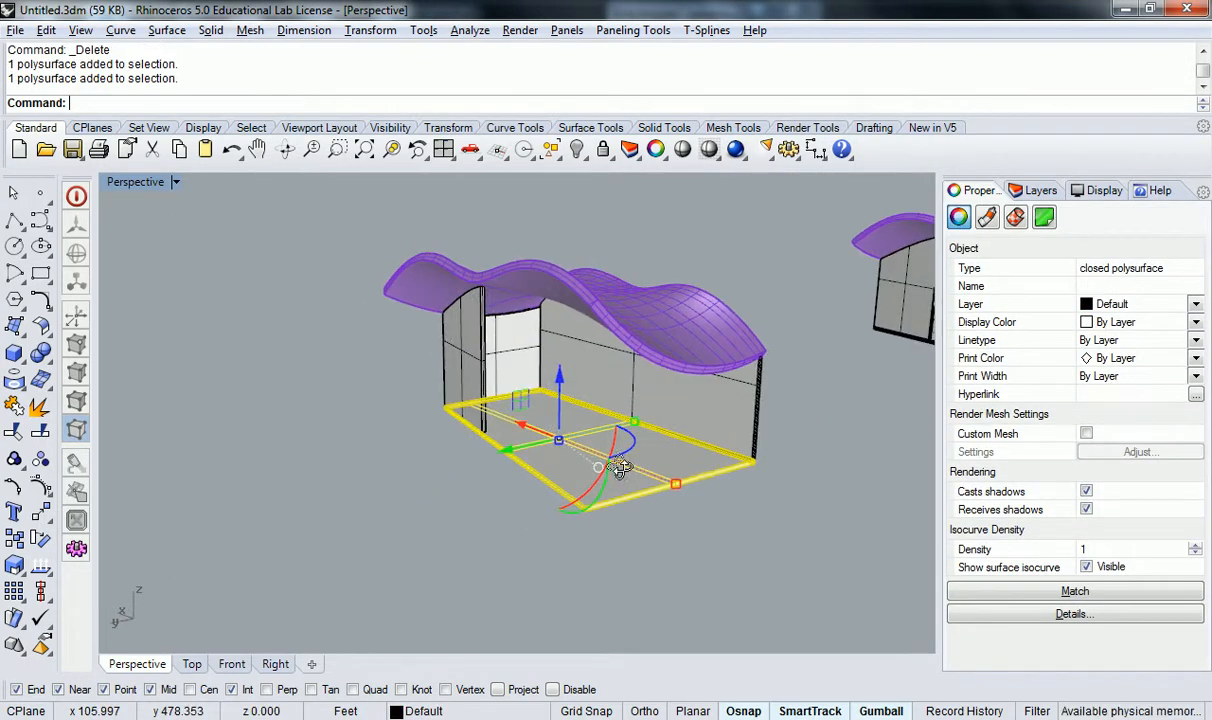
{"action": "left_click", "coordinate": [814, 482]}
{"action": "left_click_drag", "start_coordinate": [768, 268], "coordinate": [413, 509]}
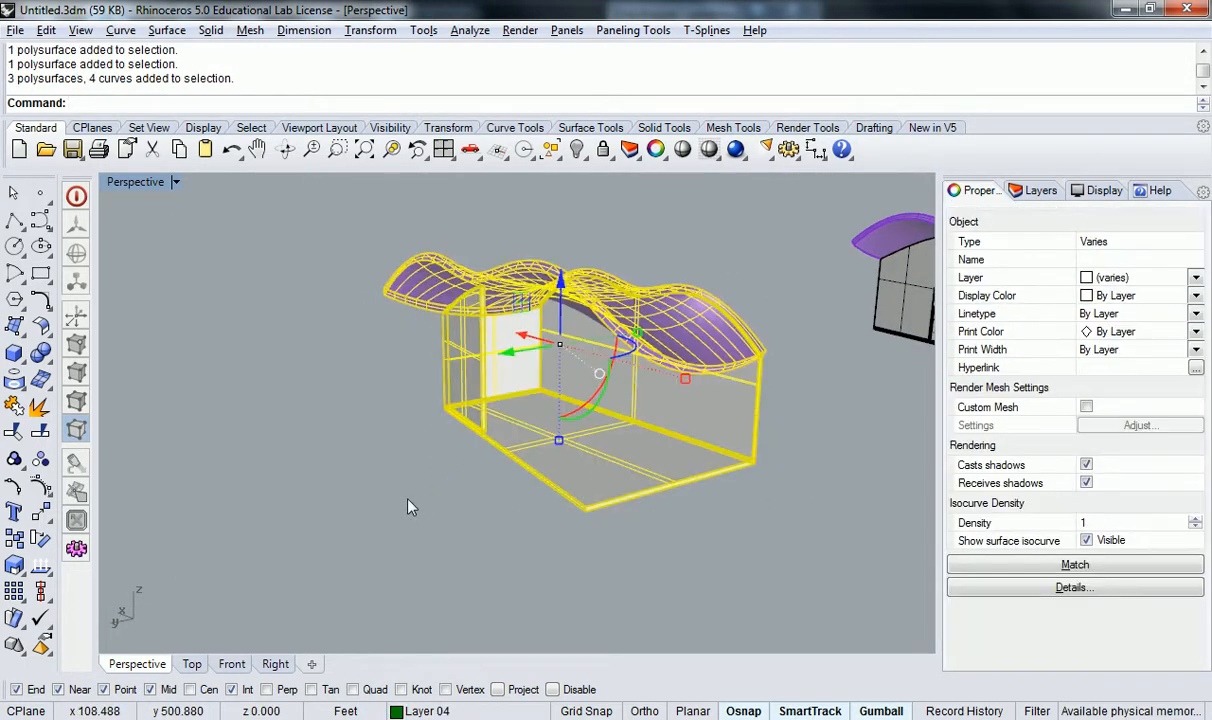
{"action": "type", "text": "Group"}
{"action": "key", "text": "Return"}
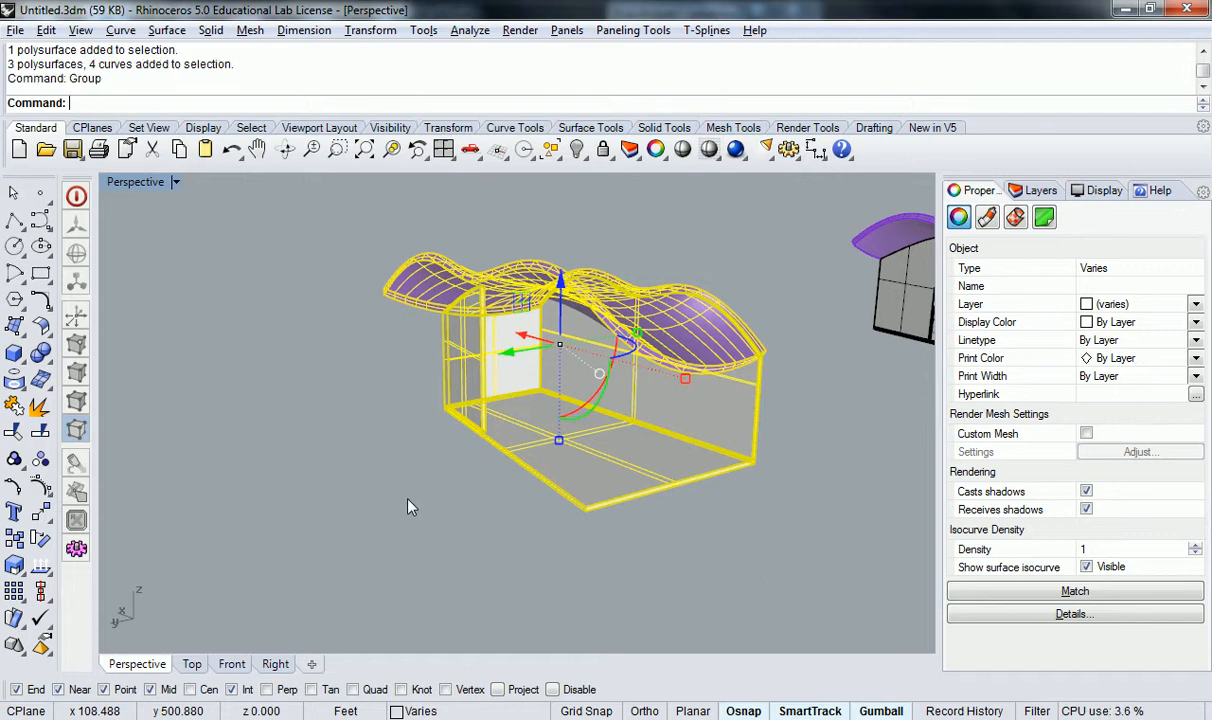
Test the grouping by selecting the pavilion through different parts, and clear the selection
{"action": "left_click", "coordinate": [671, 519]}
{"action": "left_click", "coordinate": [665, 417]}
{"action": "key", "text": "Escape"}
{"action": "left_click", "coordinate": [697, 425]}
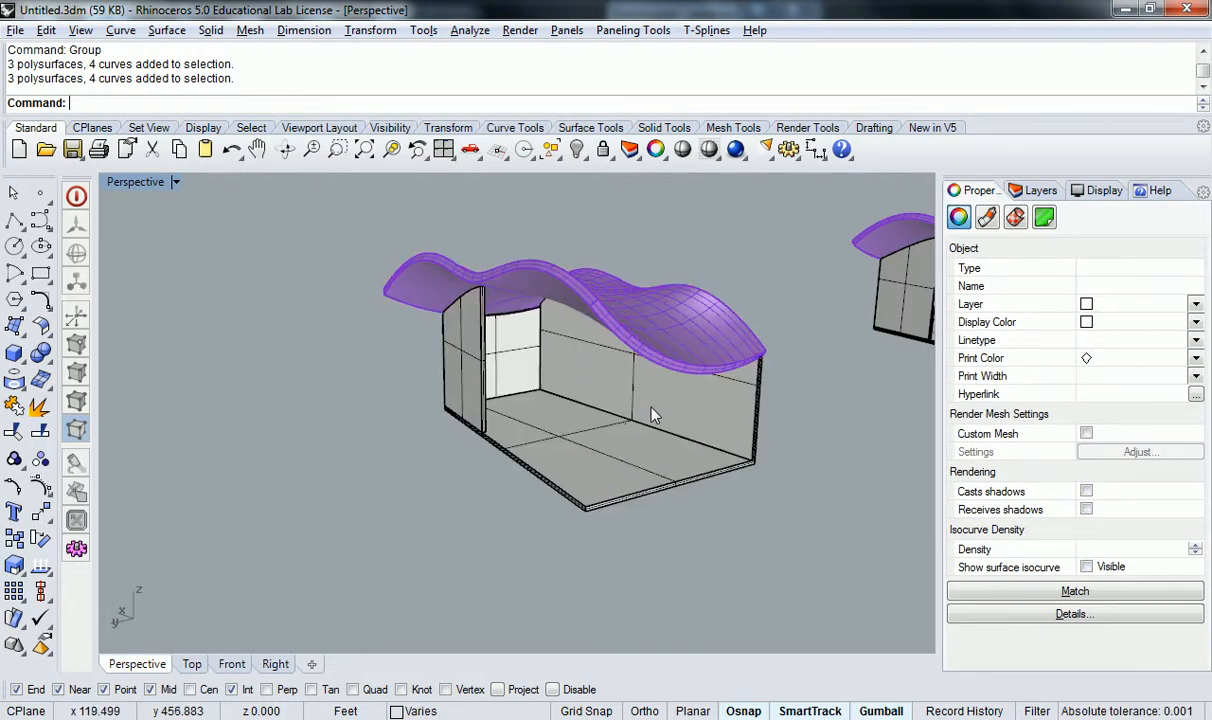
{"action": "key", "text": "Escape"}
{"action": "left_click", "coordinate": [652, 330]}
{"action": "key", "text": "Escape"}
Examine the row of three pavilion copies in the perspective view
{"action": "right_click_drag", "start_coordinate": [533, 338], "coordinate": [660, 398]}
{"action": "right_click_drag", "start_coordinate": [609, 317], "coordinate": [460, 341]}
{"action": "right_click_drag", "start_coordinate": [564, 318], "coordinate": [643, 388], "text": "shift"}
{"action": "scroll", "coordinate": [643, 388], "scroll_direction": "down", "scroll_amount": 6}
{"action": "right_click_drag", "start_coordinate": [775, 432], "coordinate": [638, 406], "text": "shift"}
{"action": "scroll", "coordinate": [645, 422], "scroll_direction": "up", "scroll_amount": 4}
{"action": "right_click_drag", "start_coordinate": [663, 495], "coordinate": [569, 402], "text": "shift"}
{"action": "right_click_drag", "start_coordinate": [569, 402], "coordinate": [542, 404]}
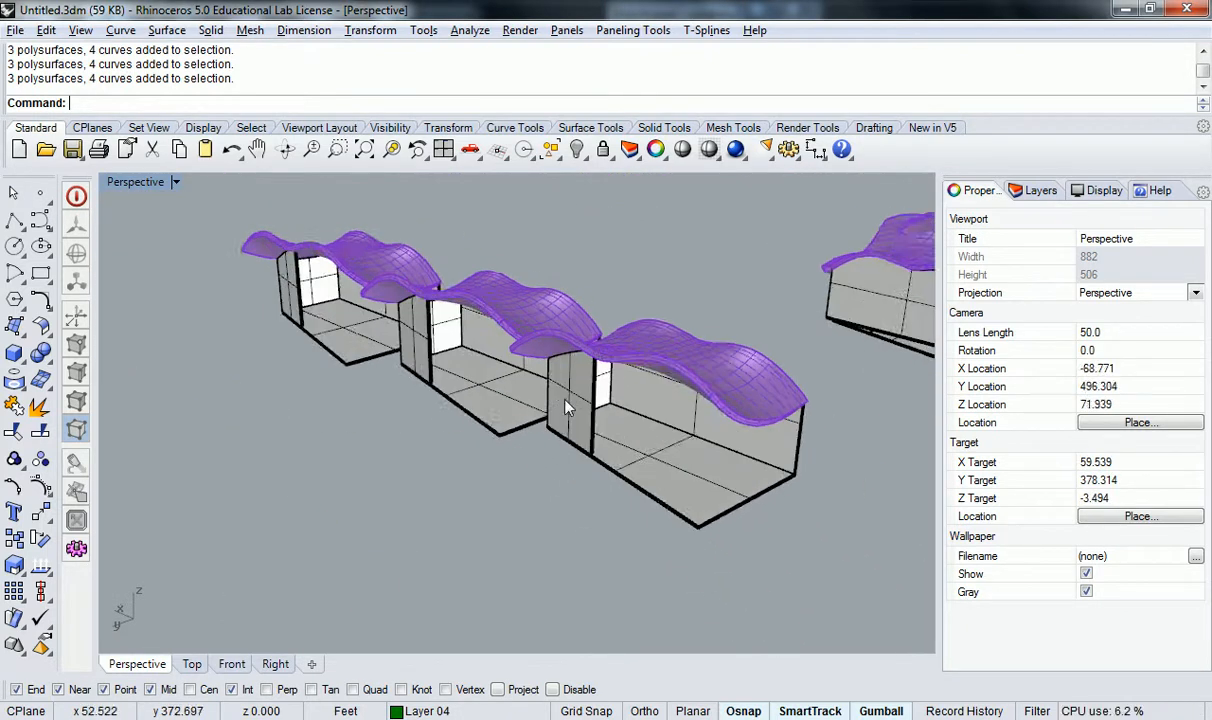
{"action": "scroll", "coordinate": [543, 405], "scroll_direction": "up", "scroll_amount": 2}
Select the pavilions in the row one after another to check that each is grouped, and clear the selection
{"action": "double_click", "coordinate": [150, 183]}
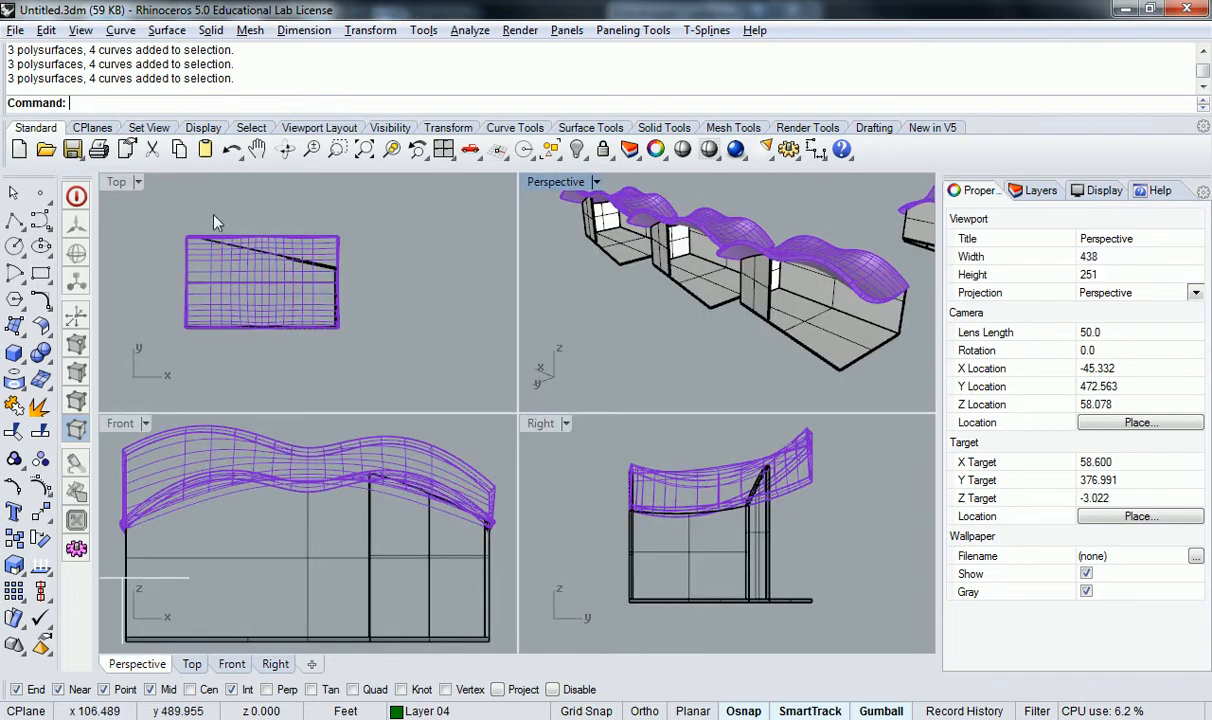
{"action": "double_click", "coordinate": [555, 184]}
{"action": "right_click_drag", "start_coordinate": [500, 303], "coordinate": [510, 348]}
{"action": "left_click", "coordinate": [572, 380]}
{"action": "left_click", "coordinate": [482, 364]}
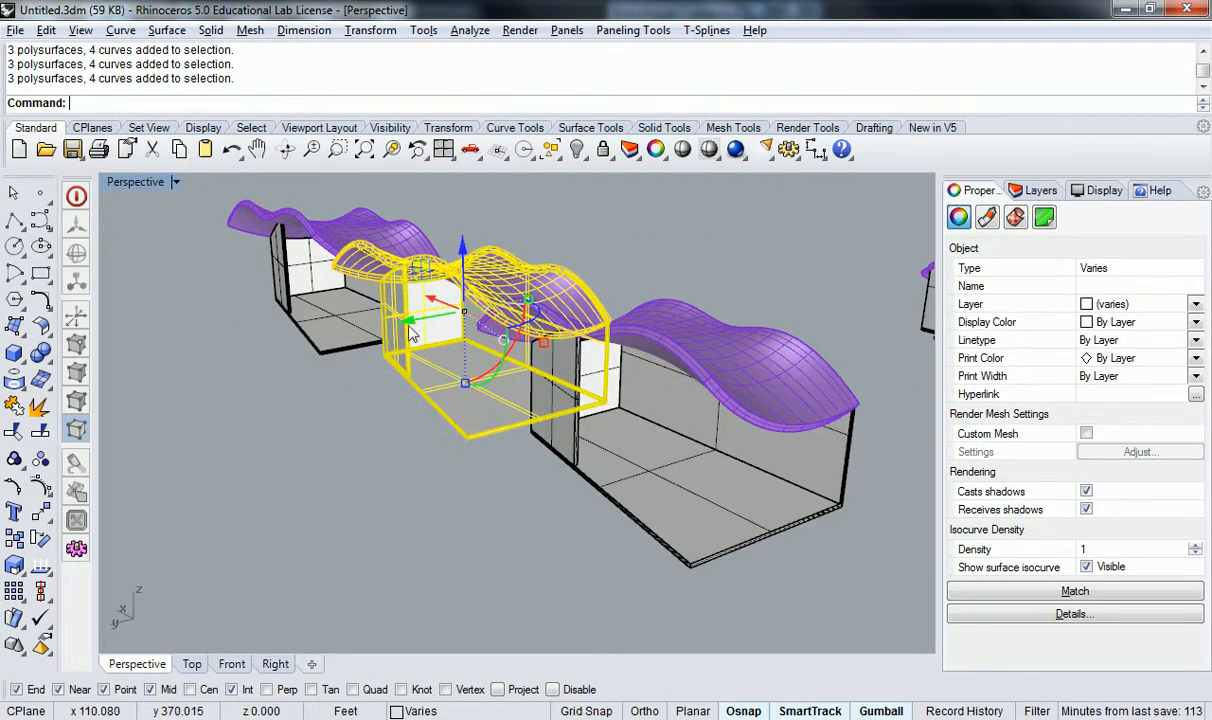
{"action": "left_click", "coordinate": [344, 284]}
{"action": "left_click", "coordinate": [615, 272]}
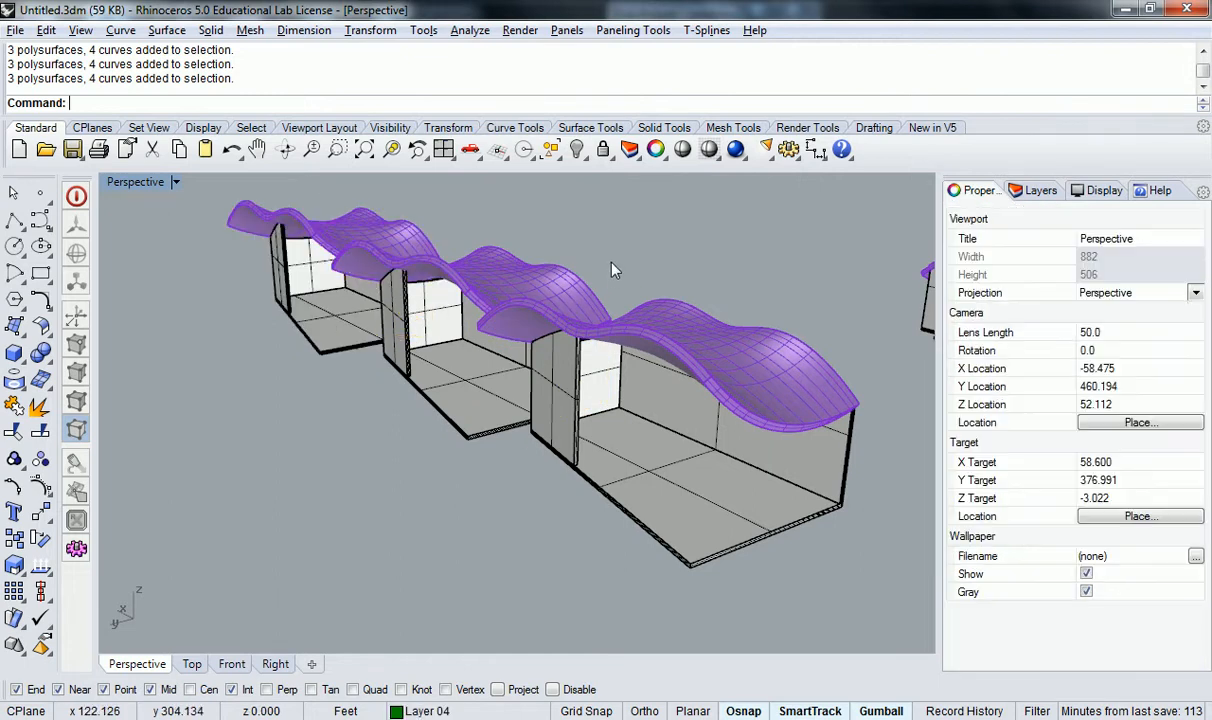
Switch to the four-view layout and frame the row of pavilions in the Top and Perspective views
{"action": "double_click", "coordinate": [140, 181]}
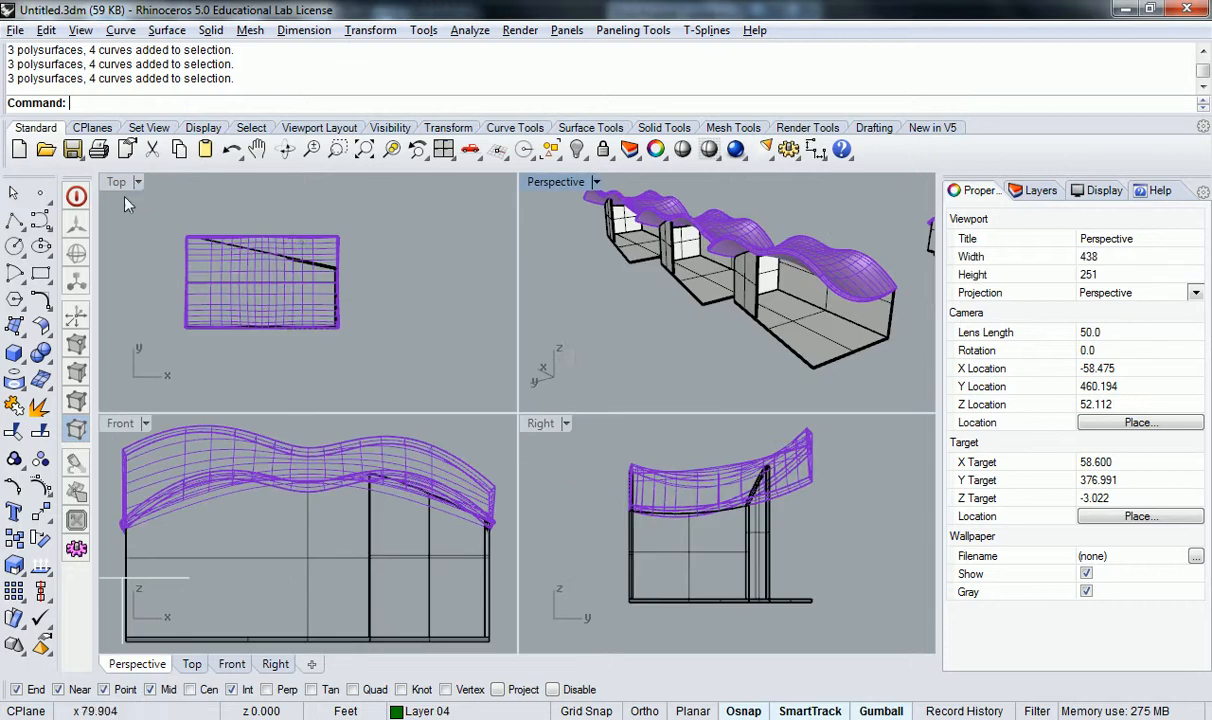
{"action": "left_click", "coordinate": [316, 222]}
{"action": "scroll", "coordinate": [358, 212], "scroll_direction": "down", "scroll_amount": 4}
{"action": "scroll", "coordinate": [358, 212], "scroll_direction": "up", "scroll_amount": 6}
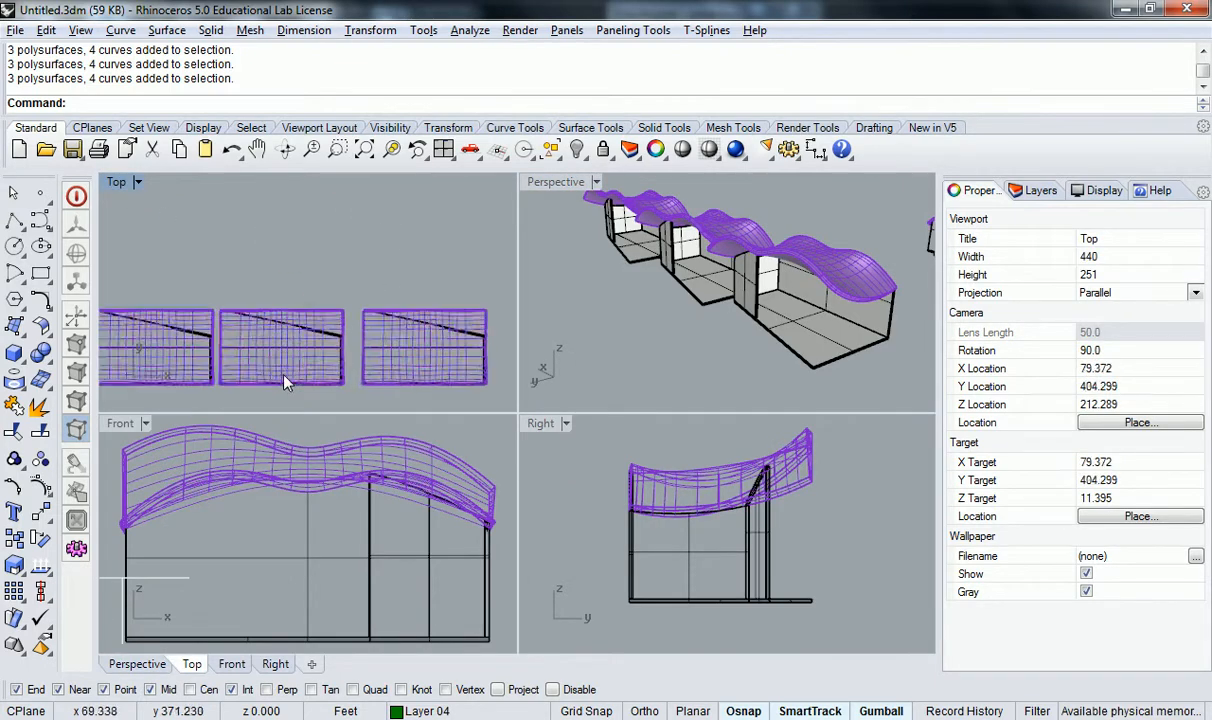
{"action": "left_click", "coordinate": [376, 279]}
{"action": "right_click_drag", "start_coordinate": [322, 280], "coordinate": [448, 302]}
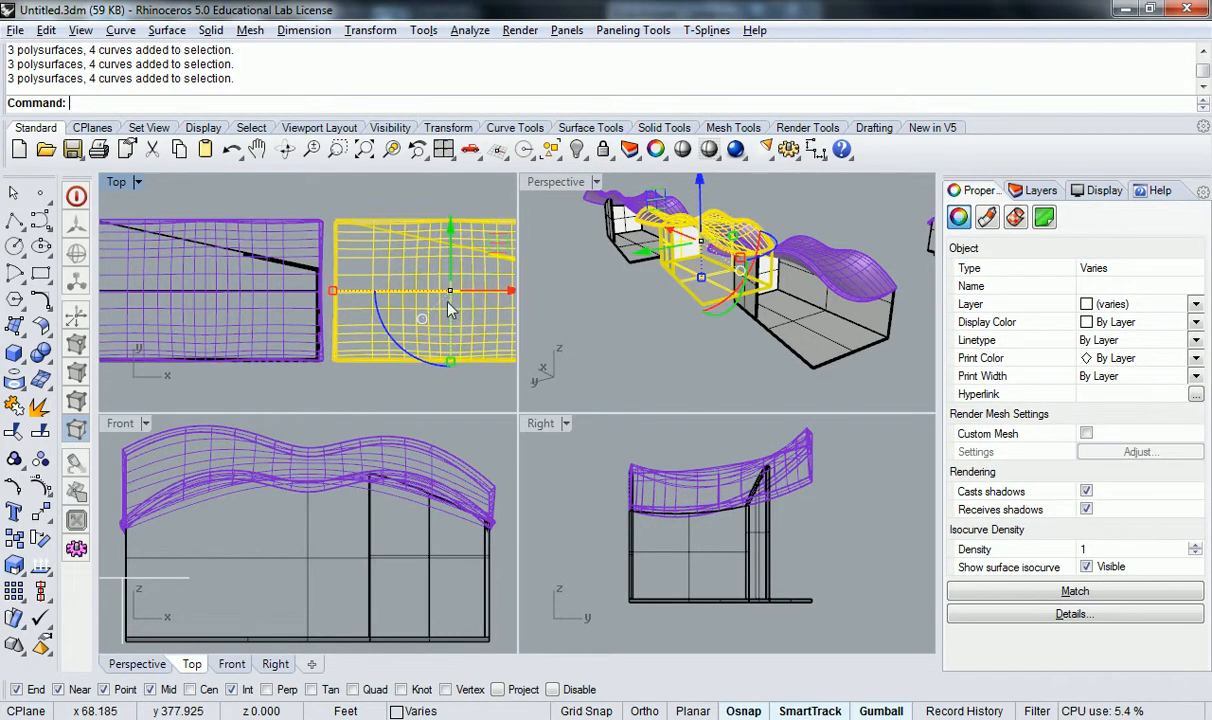
{"action": "key", "text": "Escape"}
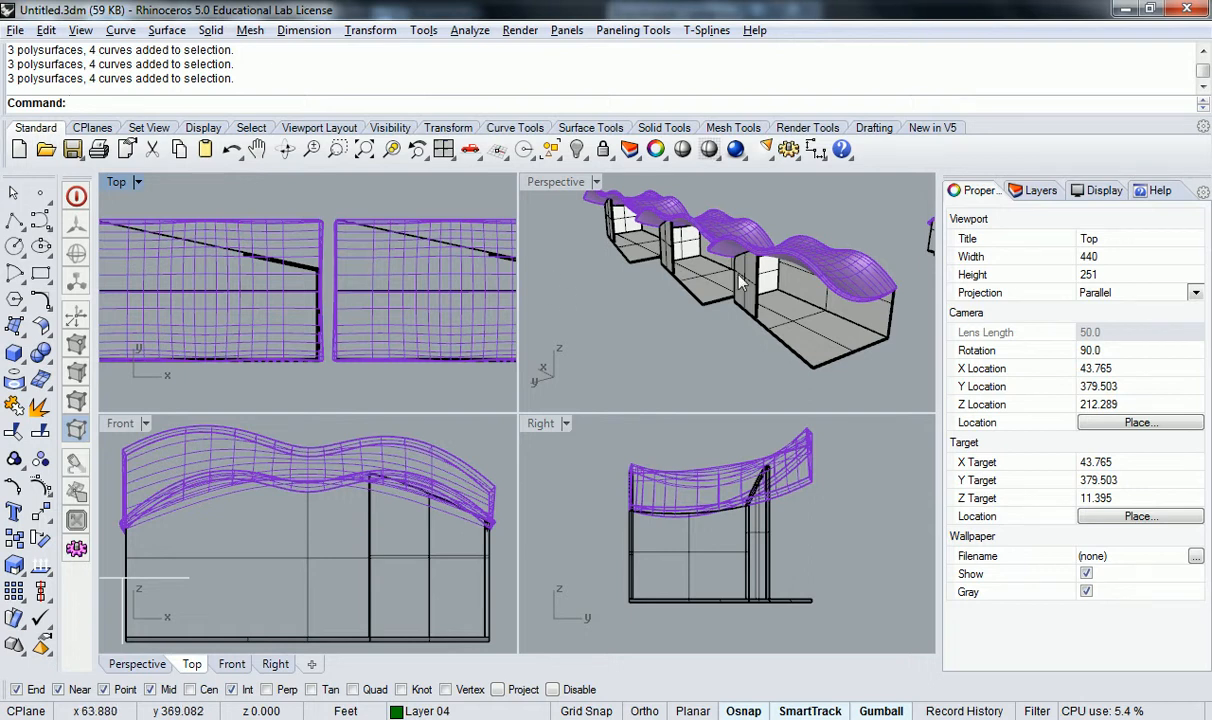
{"action": "scroll", "coordinate": [718, 288], "scroll_direction": "up", "scroll_amount": 3}
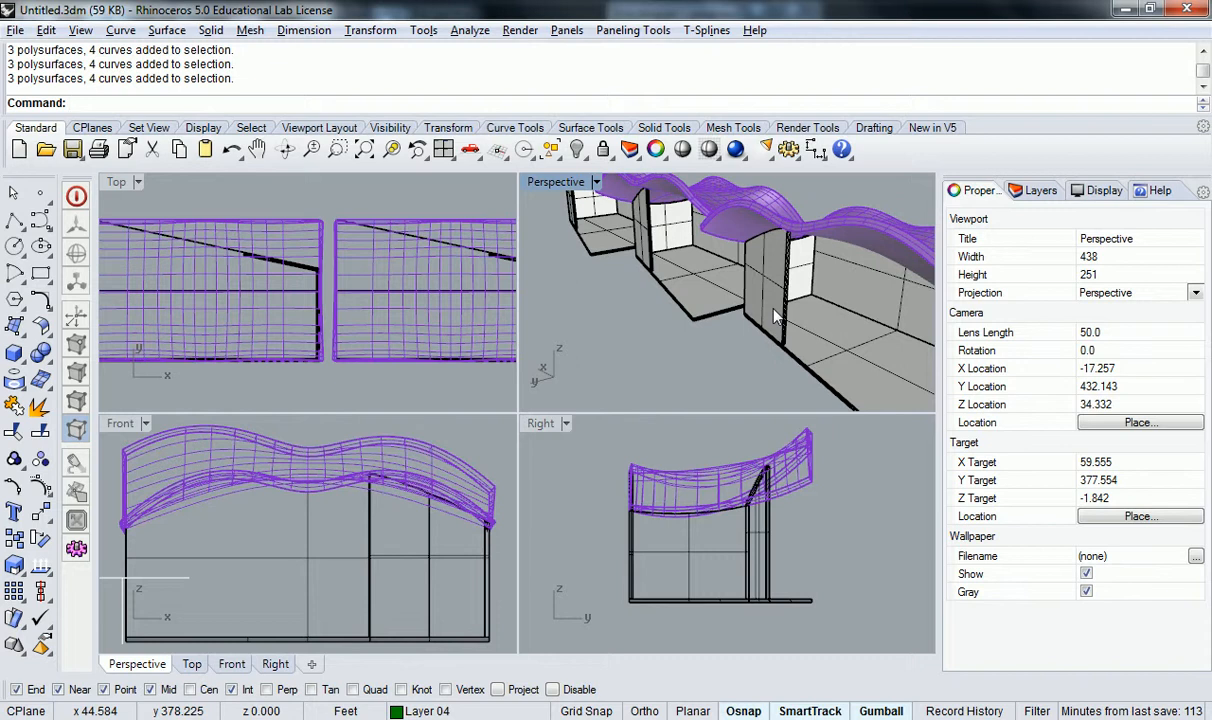
Rotate the middle pavilion of the row by 180 degrees in plan with the gumball
{"action": "left_click", "coordinate": [411, 290]}
{"action": "scroll", "coordinate": [379, 280], "scroll_direction": "down", "scroll_amount": 3}
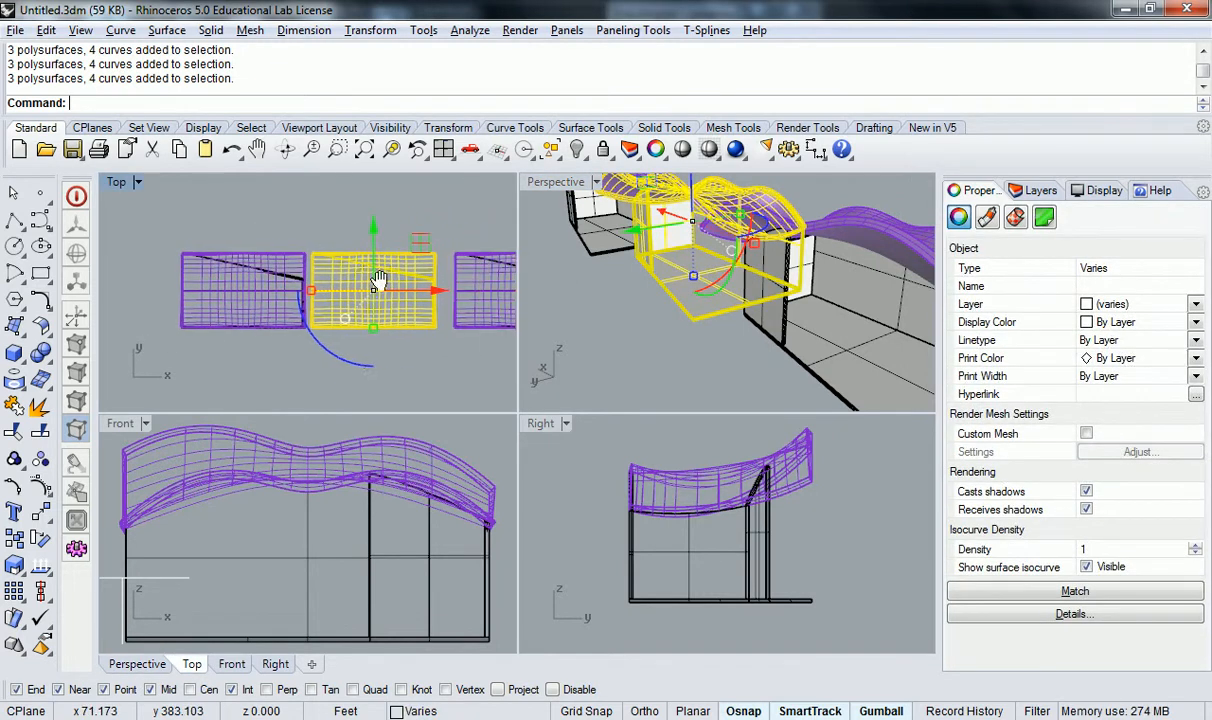
{"action": "left_click", "coordinate": [348, 362]}
{"action": "type", "text": "180"}
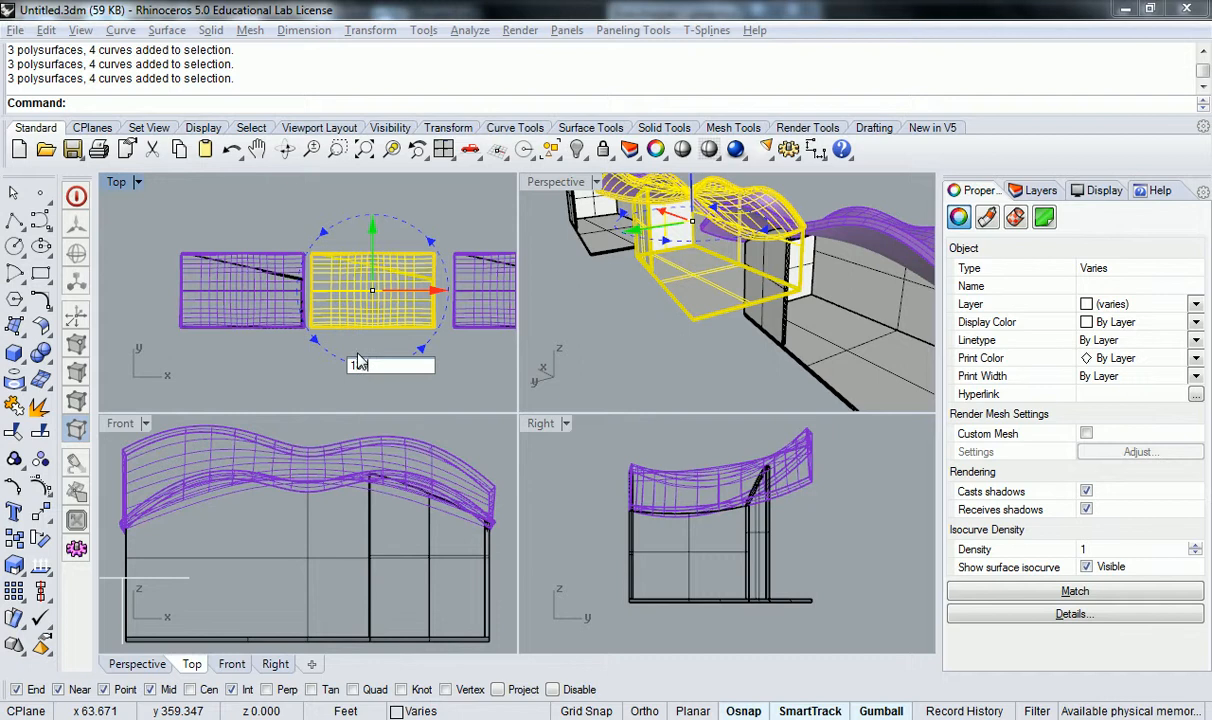
{"action": "key", "text": "Return"}
Turn on projected object snaps and move the rotated pavilion so its slanted wall's inner end meets the neighbouring pavilion's slanted wall end
{"action": "scroll", "coordinate": [340, 330], "scroll_direction": "up", "scroll_amount": 5}
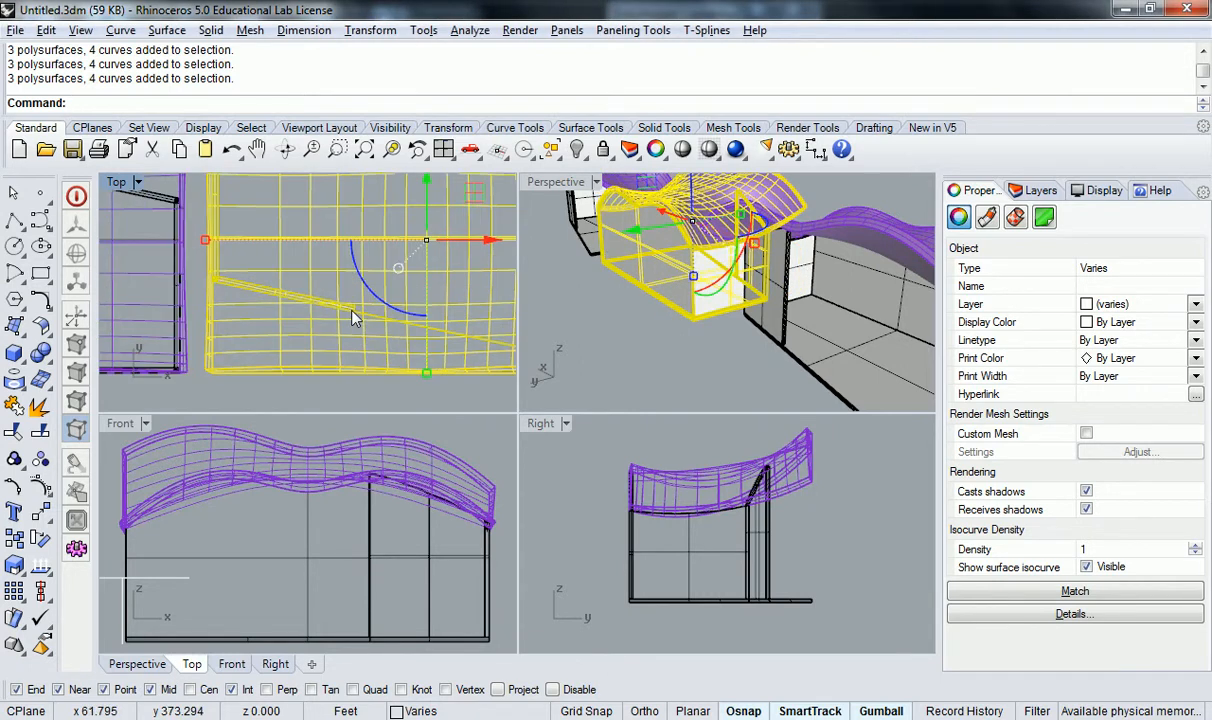
{"action": "left_click", "coordinate": [497, 689]}
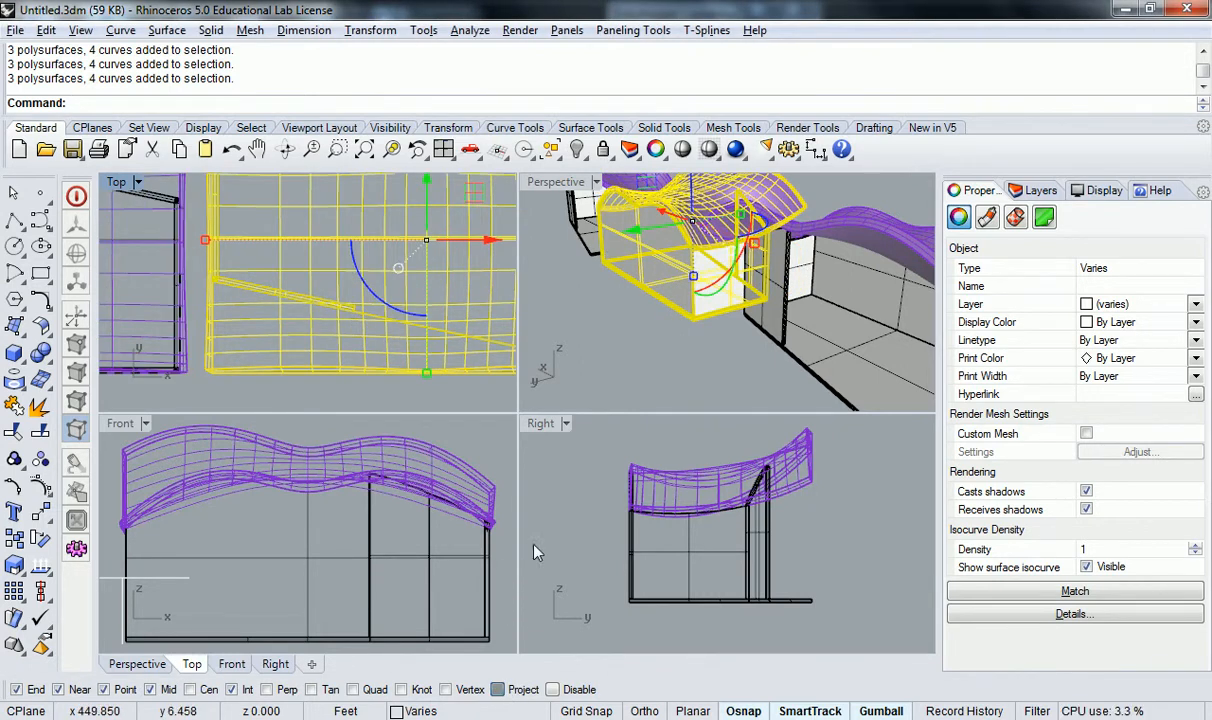
{"action": "scroll", "coordinate": [350, 250], "scroll_direction": "up", "scroll_amount": 2}
{"action": "type", "text": "move"}
{"action": "key", "text": "Return"}
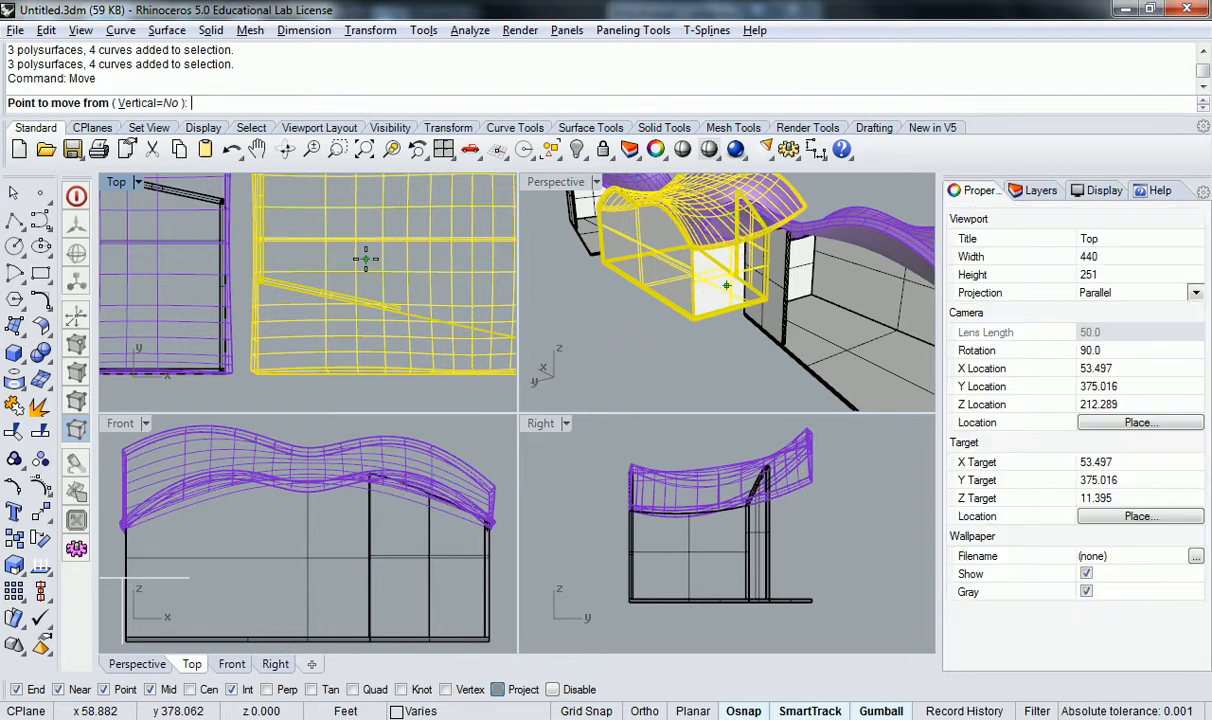
{"action": "left_click", "coordinate": [385, 300]}
{"action": "scroll", "coordinate": [178, 258], "scroll_direction": "up", "scroll_amount": 3}
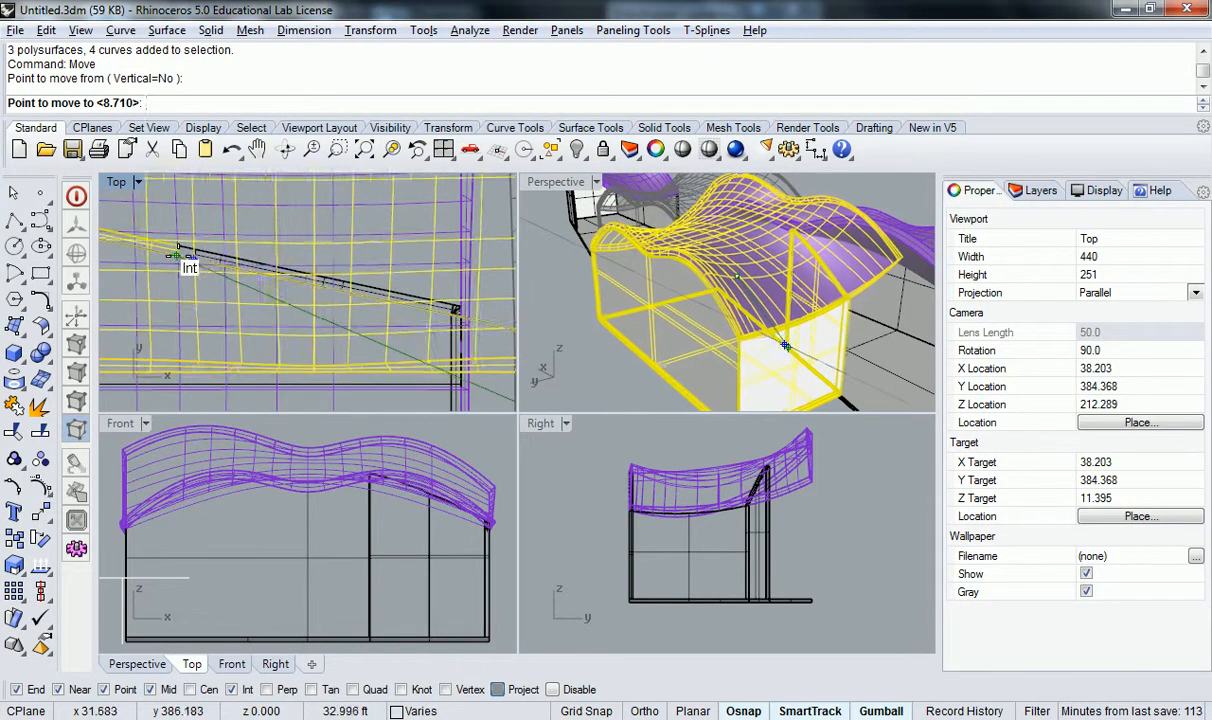
{"action": "left_click", "coordinate": [192, 258]}
{"action": "scroll", "coordinate": [192, 259], "scroll_direction": "up", "scroll_amount": 4}
{"action": "right_click_drag", "start_coordinate": [192, 260], "coordinate": [277, 263]}
{"action": "right_click", "coordinate": [260, 255]}
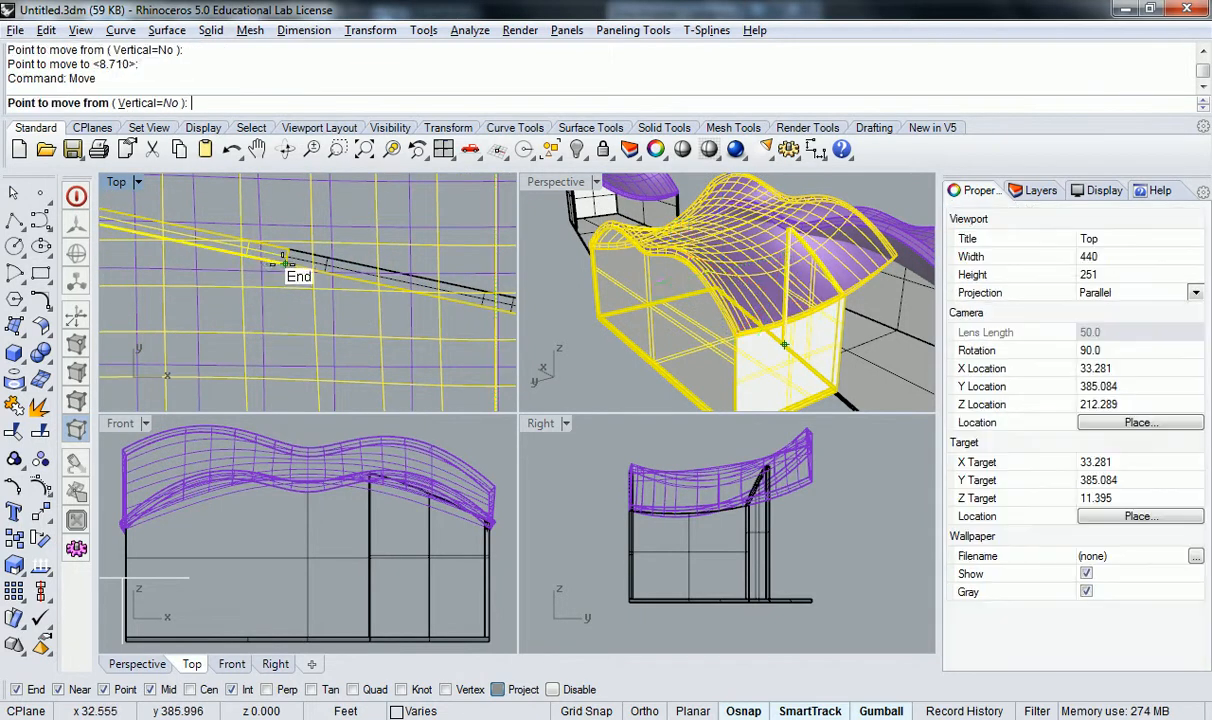
{"action": "left_click", "coordinate": [284, 259]}
{"action": "type", "text": "5"}
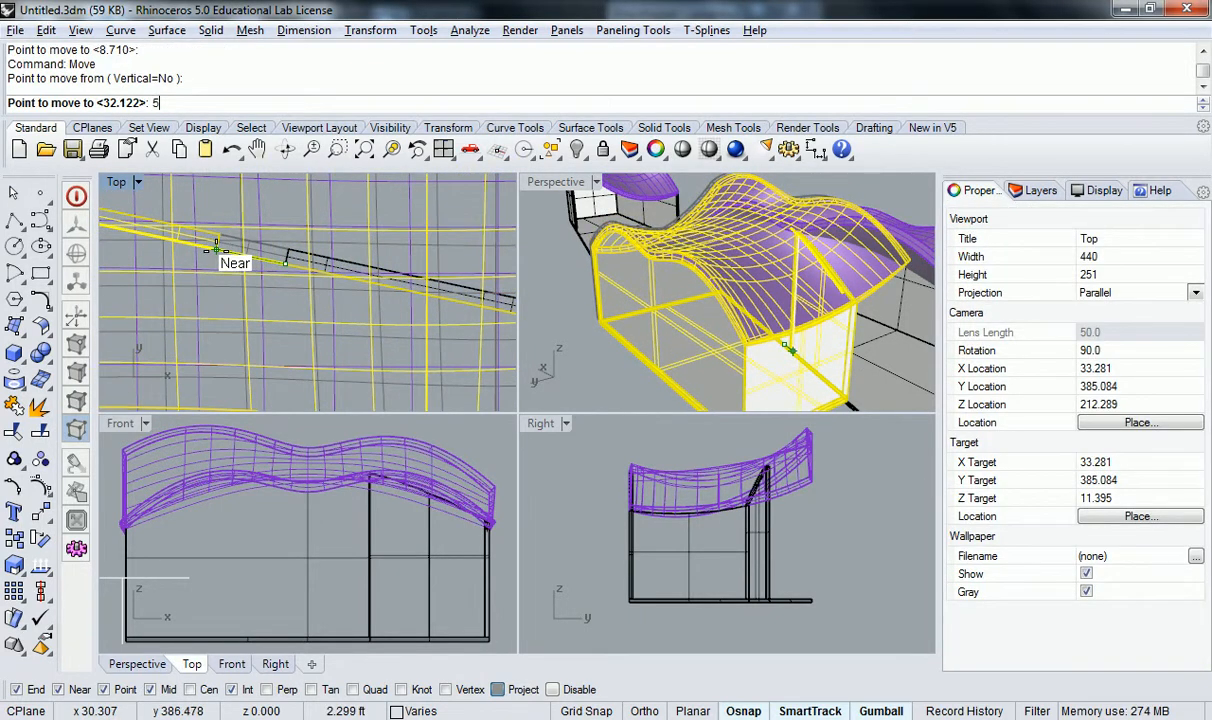
{"action": "type", "text": "'"}
{"action": "key", "text": "Return"}
{"action": "key", "text": "Return"}
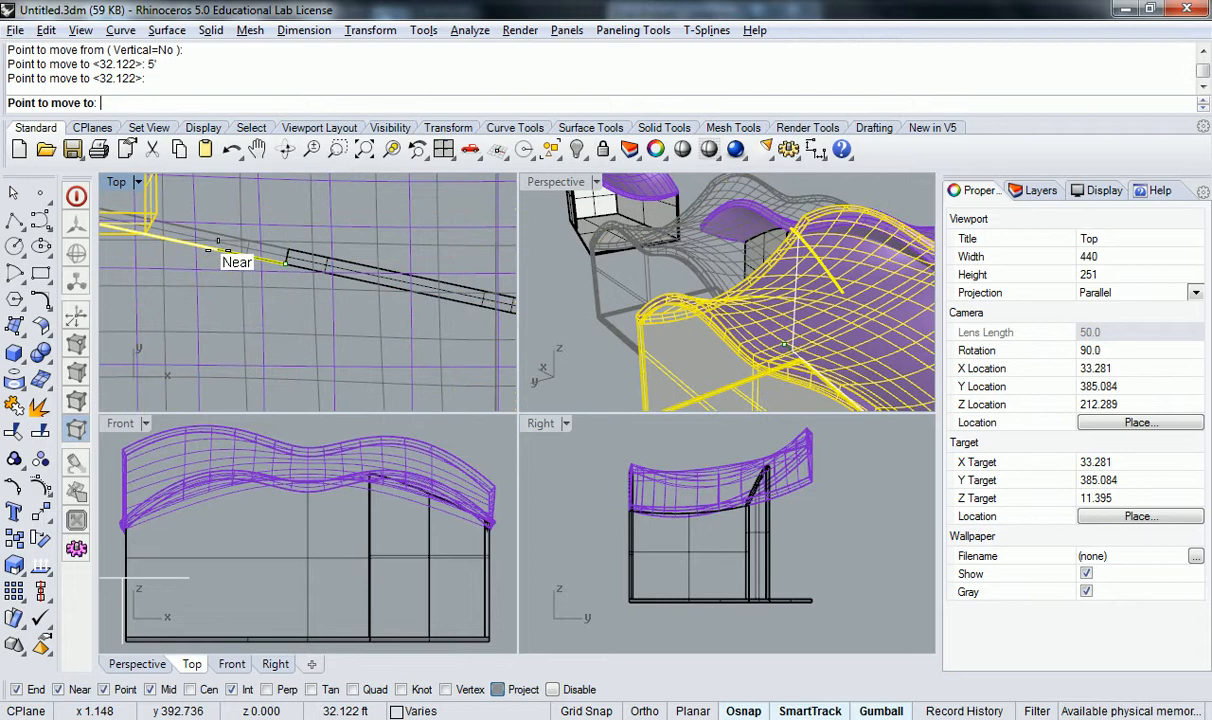
{"action": "key", "text": "Escape"}
{"action": "key", "text": "Escape"}
{"action": "scroll", "coordinate": [320, 257], "scroll_direction": "down", "scroll_amount": 5}
{"action": "scroll", "coordinate": [265, 241], "scroll_direction": "down", "scroll_amount": 14}
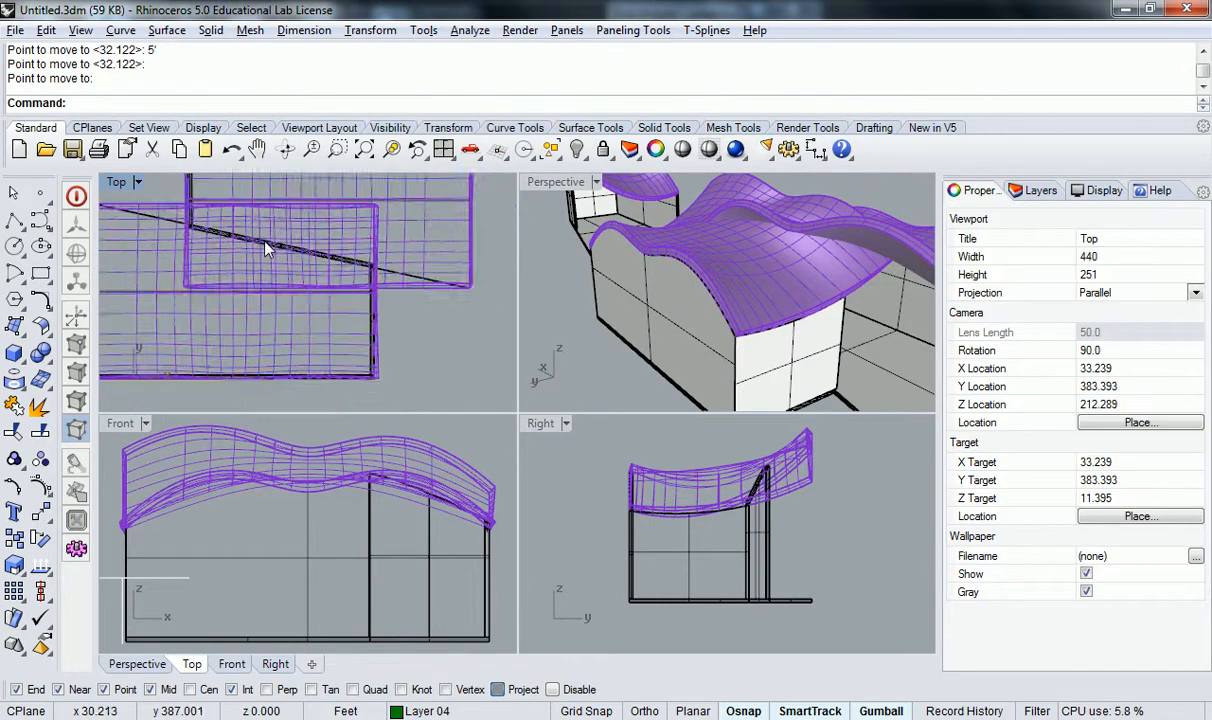
Move the rotated pavilion 5' along the line of the slanted walls in the Top view
{"action": "scroll", "coordinate": [276, 237], "scroll_direction": "up", "scroll_amount": 8}
{"action": "left_click", "coordinate": [314, 249]}
{"action": "scroll", "coordinate": [245, 267], "scroll_direction": "up", "scroll_amount": 4}
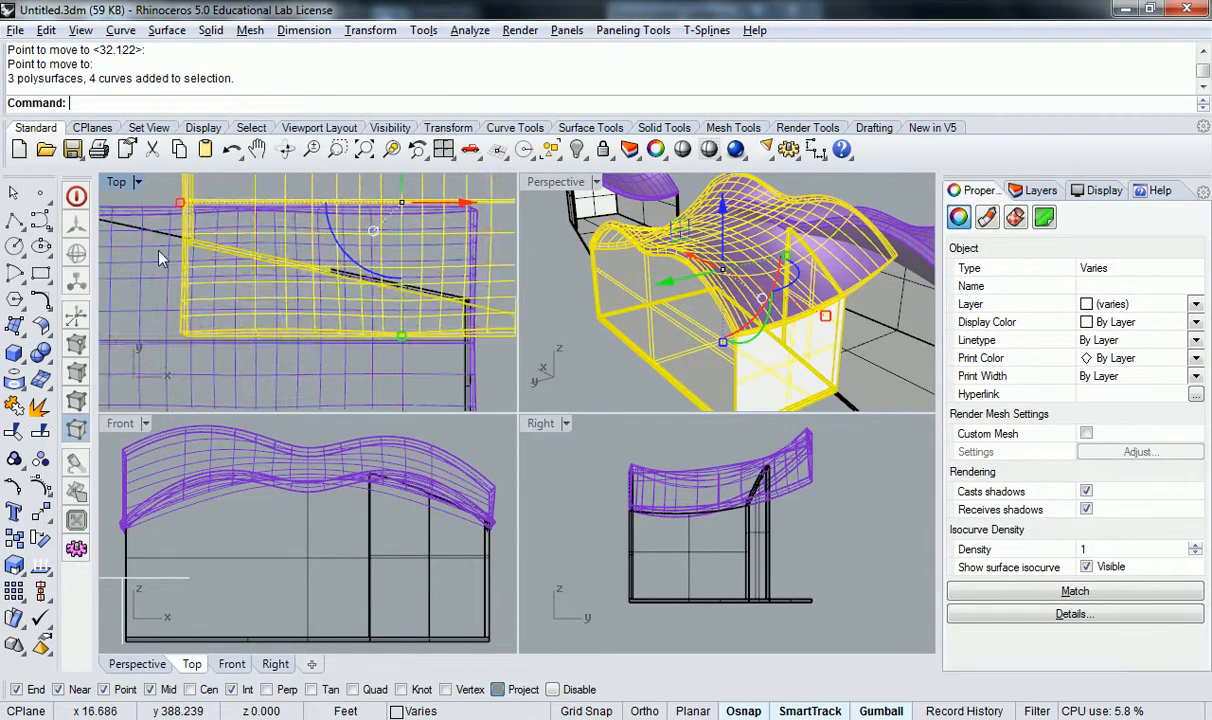
{"action": "left_click", "coordinate": [175, 255]}
{"action": "left_click", "coordinate": [319, 197]}
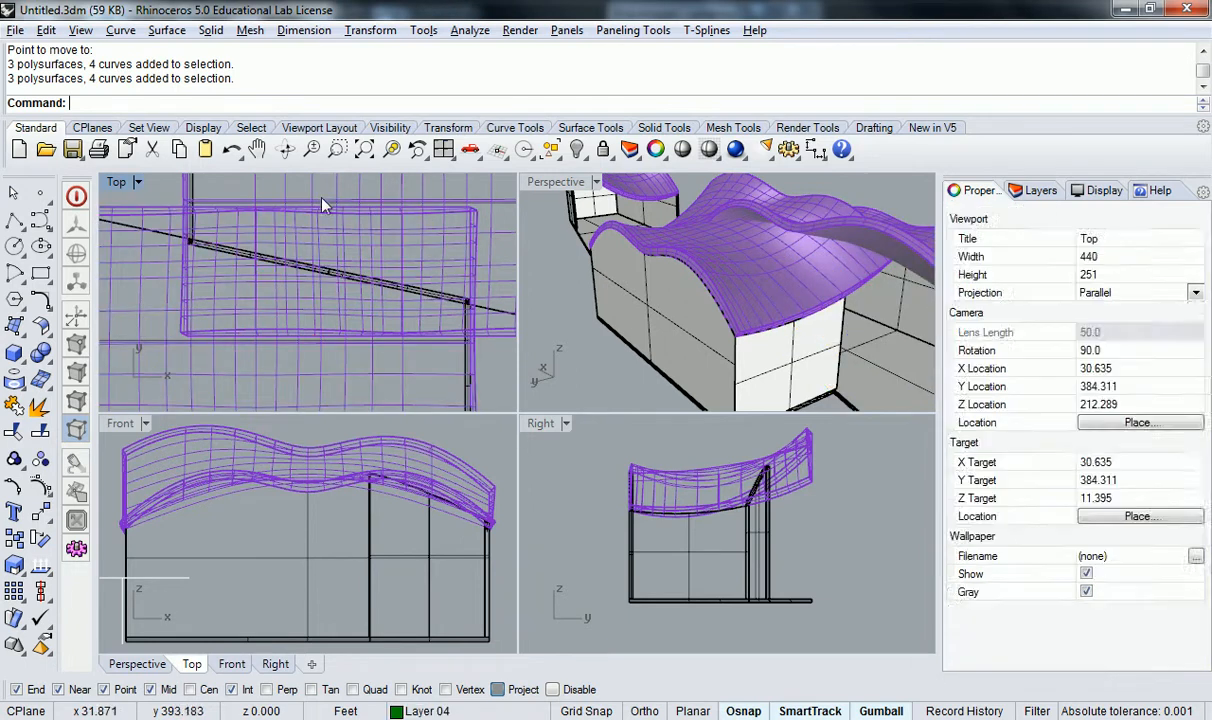
{"action": "left_click", "coordinate": [356, 199]}
{"action": "right_click", "coordinate": [357, 197]}
{"action": "scroll", "coordinate": [324, 225], "scroll_direction": "up", "scroll_amount": 7}
{"action": "left_click", "coordinate": [320, 323]}
{"action": "type", "text": "5'"}
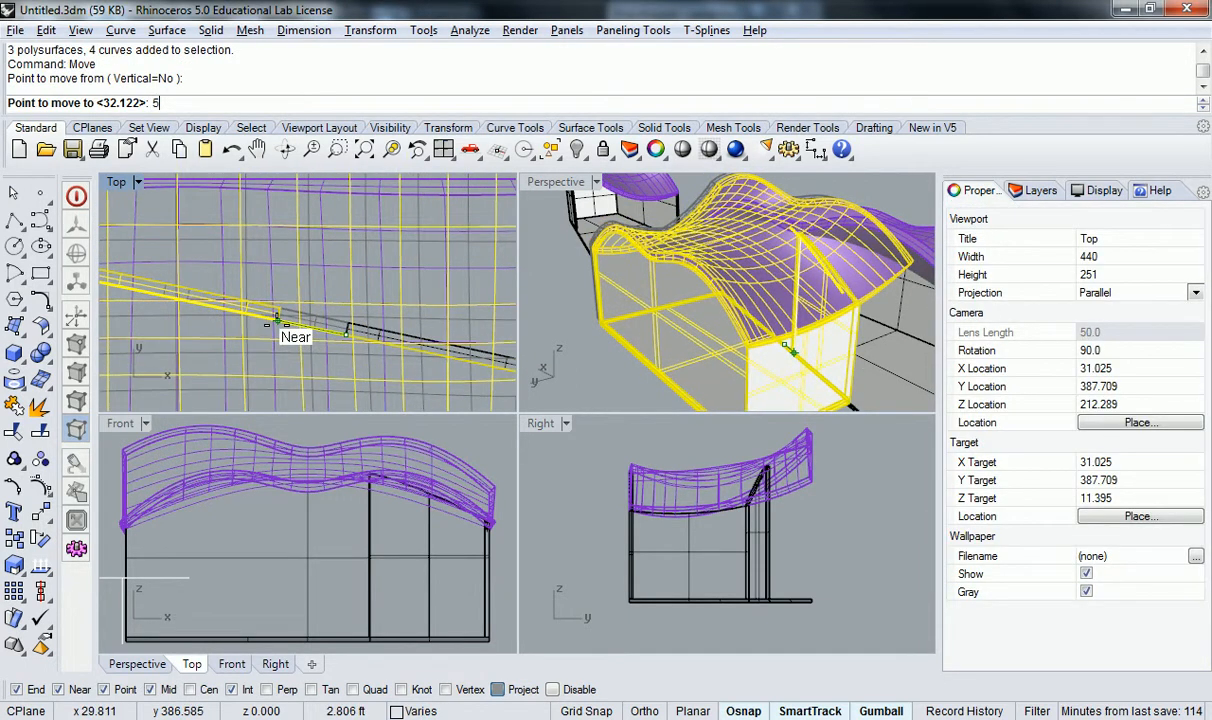
{"action": "key", "text": "Return"}
{"action": "left_click", "coordinate": [277, 317]}
{"action": "scroll", "coordinate": [277, 314], "scroll_direction": "down", "scroll_amount": 5}
{"action": "key", "text": "Escape"}
Examine in the perspective view how the roofs and walls of the two adjoining pavilions meet
{"action": "right_click_drag", "start_coordinate": [880, 335], "coordinate": [760, 314]}
{"action": "right_click_drag", "start_coordinate": [686, 298], "coordinate": [590, 240]}
{"action": "scroll", "coordinate": [757, 263], "scroll_direction": "up", "scroll_amount": 6}
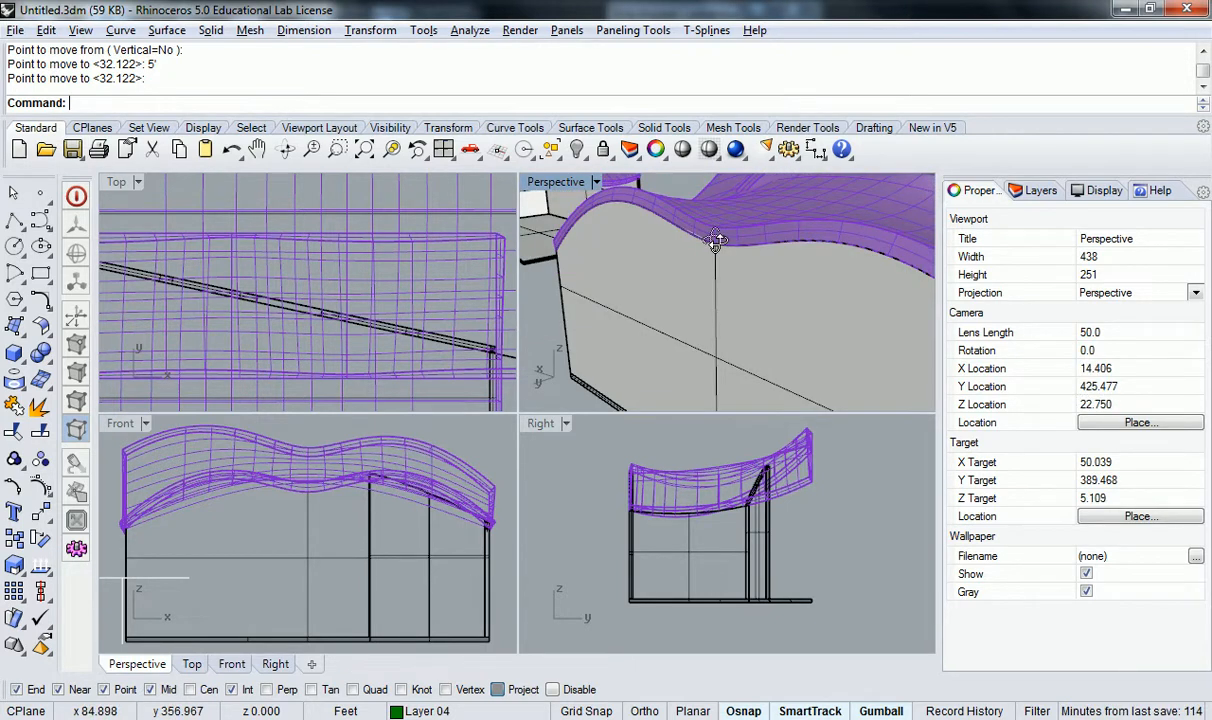
{"action": "right_click_drag", "start_coordinate": [722, 242], "coordinate": [634, 243]}
{"action": "scroll", "coordinate": [634, 243], "scroll_direction": "down", "scroll_amount": 6}
{"action": "right_click_drag", "start_coordinate": [750, 306], "coordinate": [700, 285], "text": "shift"}
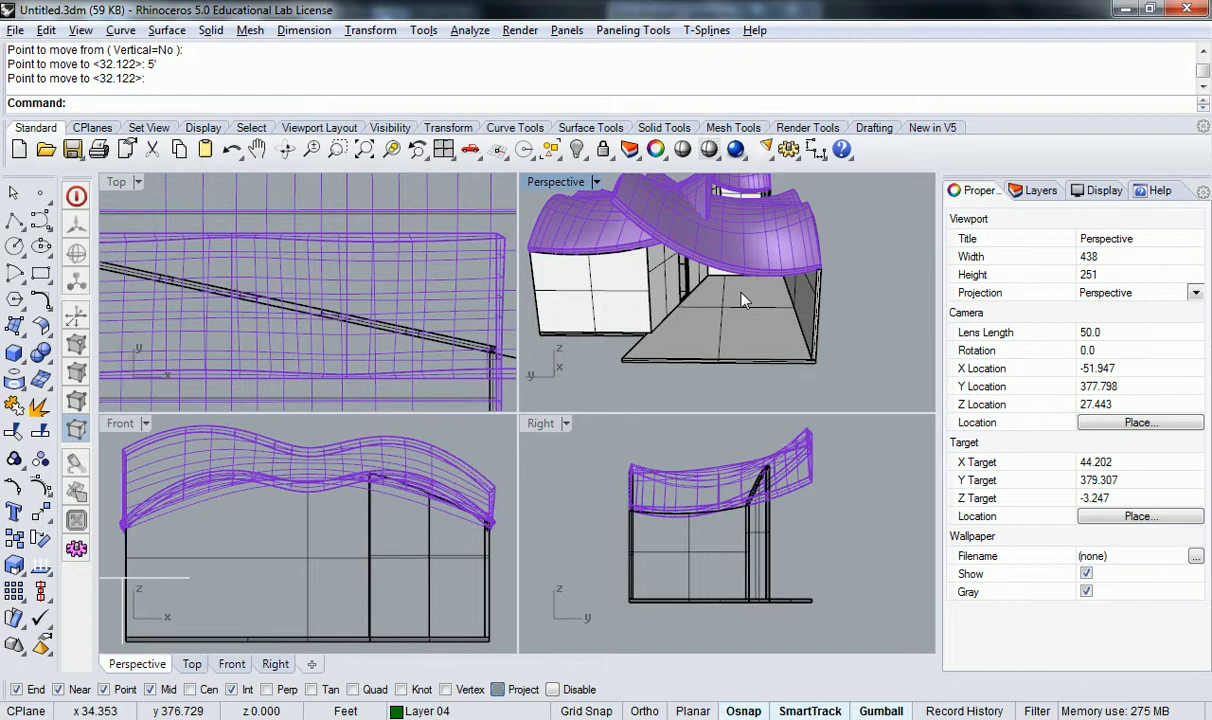
Lower the rotated pavilion 5' in the vertical direction with the gumball
{"action": "left_click", "coordinate": [755, 326]}
{"action": "right_click_drag", "start_coordinate": [786, 260], "coordinate": [739, 264]}
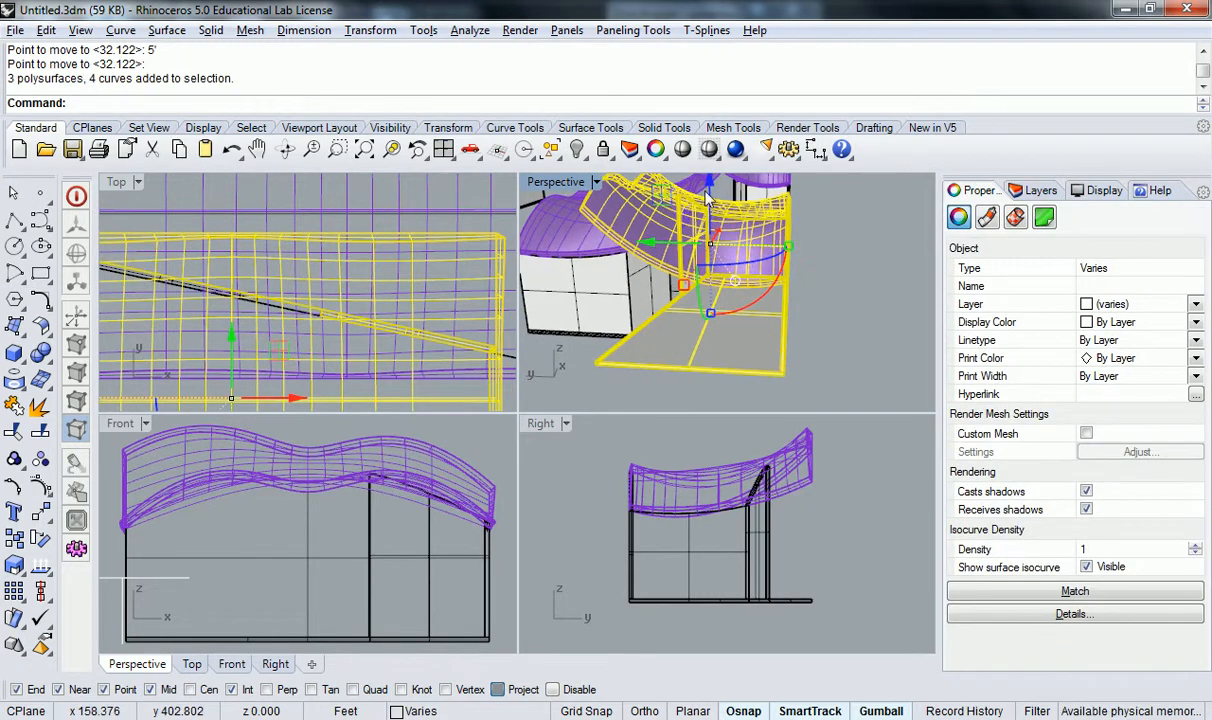
{"action": "left_click_drag", "start_coordinate": [707, 180], "coordinate": [707, 190]}
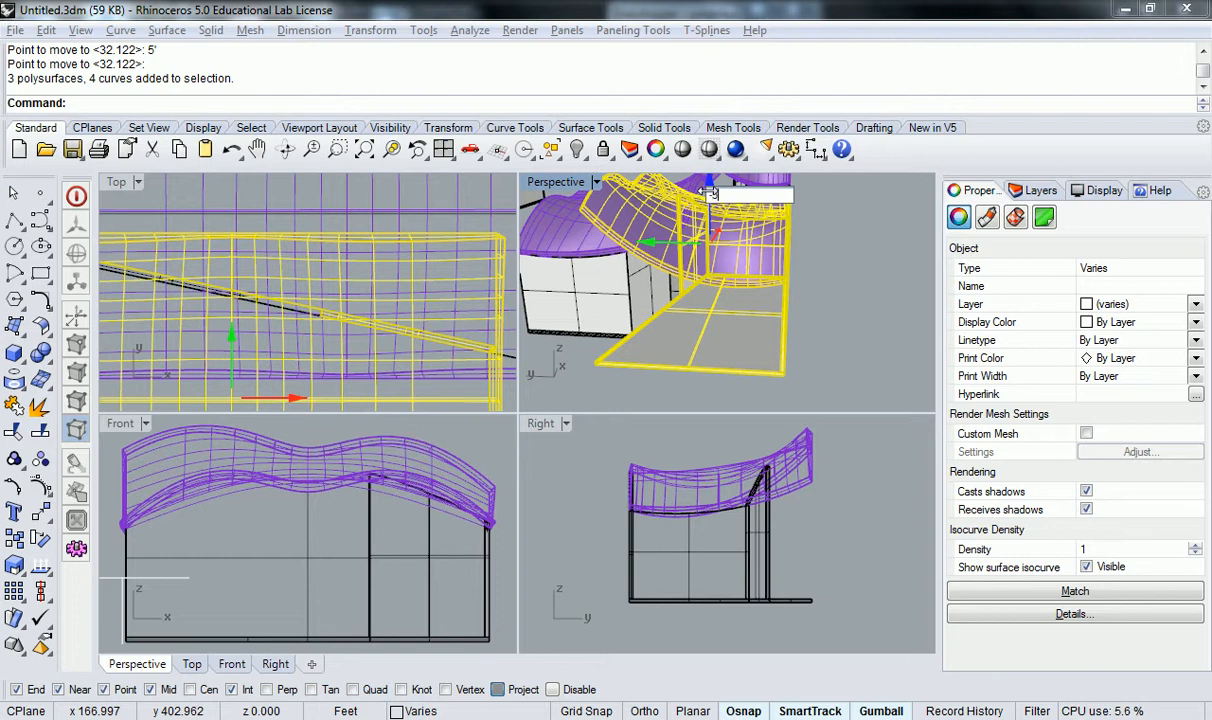
{"action": "type", "text": "-5'"}
{"action": "key", "text": "Return"}
{"action": "key", "text": "Escape"}
{"action": "right_click_drag", "start_coordinate": [712, 262], "coordinate": [782, 291]}
{"action": "right_click_drag", "start_coordinate": [782, 291], "coordinate": [751, 281]}
{"action": "scroll", "coordinate": [781, 280], "scroll_direction": "up", "scroll_amount": 2}
{"action": "scroll", "coordinate": [750, 280], "scroll_direction": "up", "scroll_amount": 2}
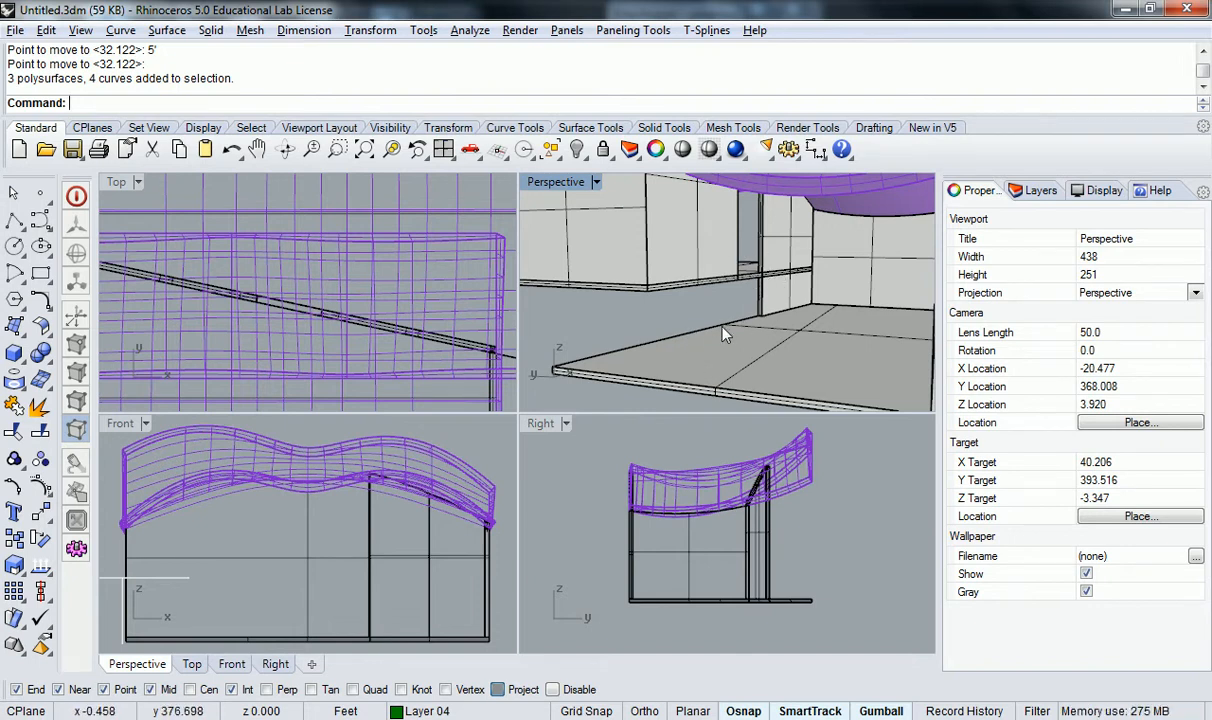
Examine the neighbouring three-pavilion cluster in the perspective view, picking out its individual modules and their overlapping roofs
{"action": "scroll", "coordinate": [718, 306], "scroll_direction": "down", "scroll_amount": 8}
{"action": "mouse_move", "coordinate": [714, 276]}
{"action": "right_mouse_down"}
{"action": "mouse_move", "coordinate": [771, 281]}
{"action": "mouse_move", "coordinate": [761, 249]}
{"action": "mouse_move", "coordinate": [708, 278]}
{"action": "right_mouse_up"}
{"action": "left_click", "coordinate": [628, 194]}
{"action": "right_click_drag", "start_coordinate": [668, 212], "coordinate": [631, 345]}
{"action": "scroll", "coordinate": [757, 266], "scroll_direction": "down", "scroll_amount": 5}
{"action": "scroll", "coordinate": [436, 366], "scroll_direction": "up", "scroll_amount": 2}
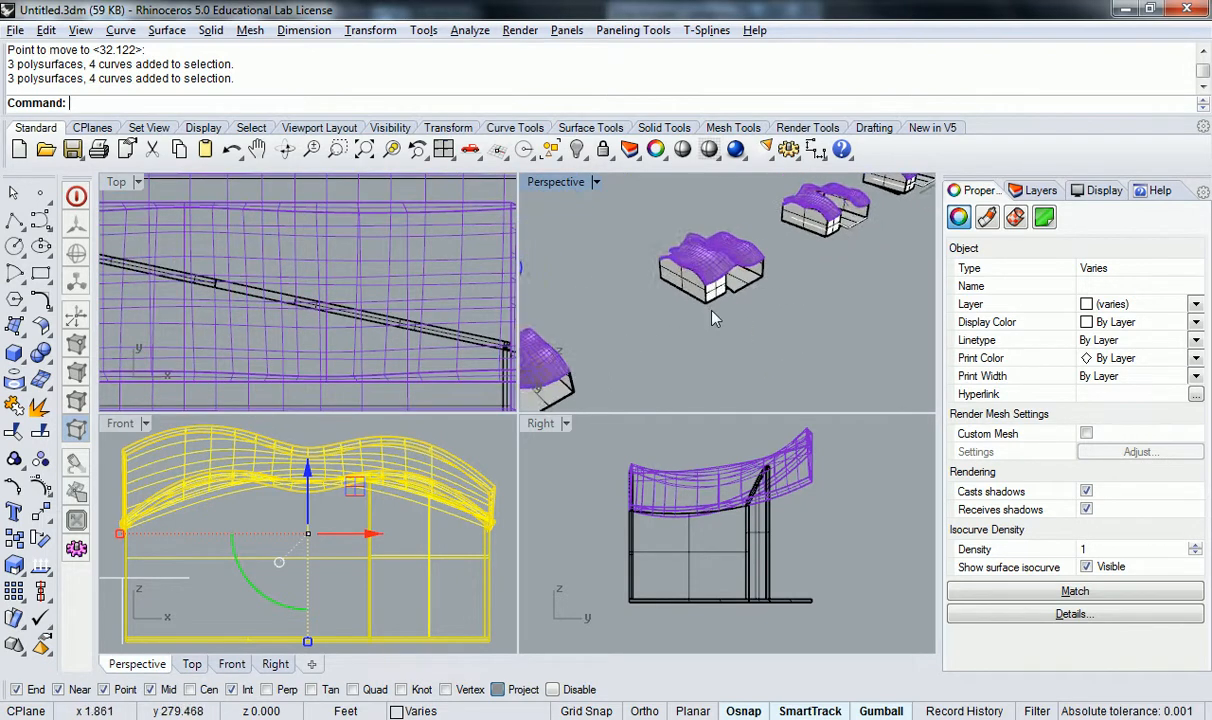
{"action": "scroll", "coordinate": [760, 270], "scroll_direction": "up", "scroll_amount": 11}
{"action": "right_click_drag", "start_coordinate": [702, 260], "coordinate": [660, 213], "text": "shift"}
{"action": "left_click", "coordinate": [746, 232]}
{"action": "left_click", "coordinate": [706, 256]}
{"action": "left_click", "coordinate": [627, 250]}
{"action": "left_click", "coordinate": [608, 346]}
{"action": "right_click_drag", "start_coordinate": [610, 352], "coordinate": [831, 293]}
{"action": "scroll", "coordinate": [814, 318], "scroll_direction": "down", "scroll_amount": 3}
{"action": "scroll", "coordinate": [831, 293], "scroll_direction": "up", "scroll_amount": 4}
{"action": "scroll", "coordinate": [784, 301], "scroll_direction": "down", "scroll_amount": 4}
{"action": "scroll", "coordinate": [766, 286], "scroll_direction": "up", "scroll_amount": 3}
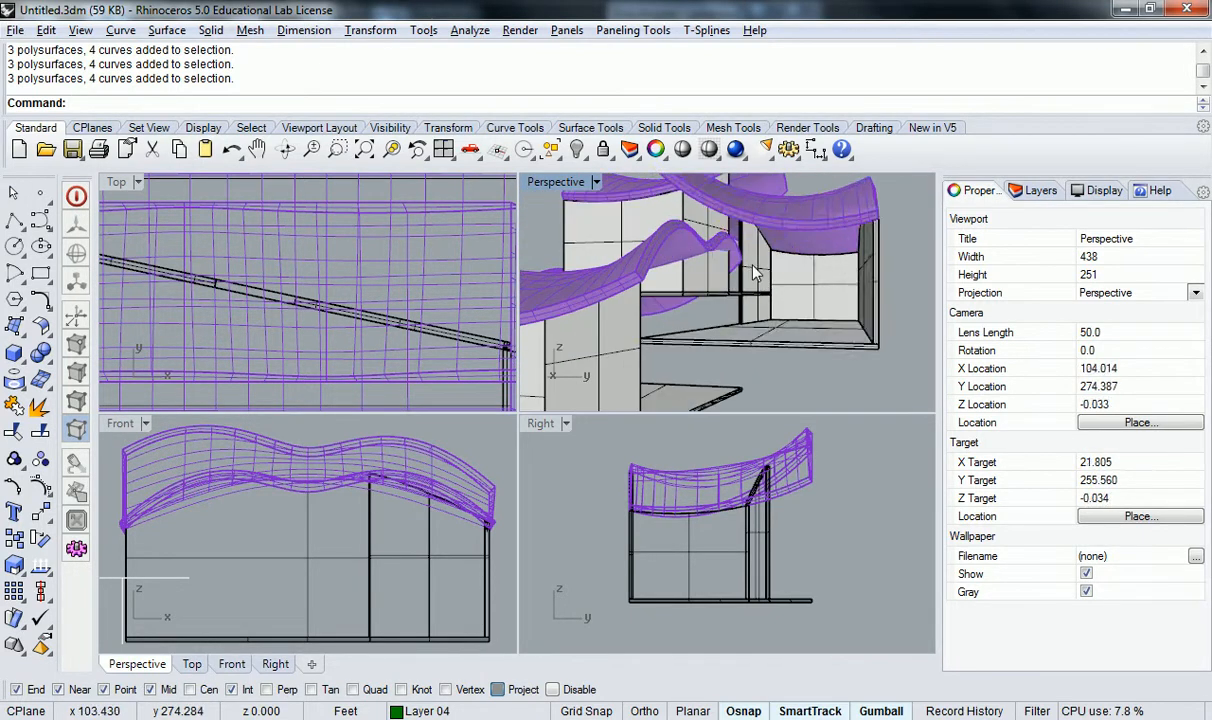
Examine from several angles how the floor levels and slanted walls of the three-pavilion cluster step against each other
{"action": "left_click", "coordinate": [753, 305]}
{"action": "left_click", "coordinate": [910, 327]}
{"action": "right_click_drag", "start_coordinate": [868, 283], "coordinate": [708, 314]}
{"action": "scroll", "coordinate": [708, 308], "scroll_direction": "up", "scroll_amount": 2}
{"action": "left_click", "coordinate": [698, 350]}
{"action": "left_click", "coordinate": [796, 345]}
{"action": "scroll", "coordinate": [796, 345], "scroll_direction": "down", "scroll_amount": 5}
{"action": "right_click_drag", "start_coordinate": [796, 345], "coordinate": [662, 232]}
{"action": "scroll", "coordinate": [701, 270], "scroll_direction": "up", "scroll_amount": 5}
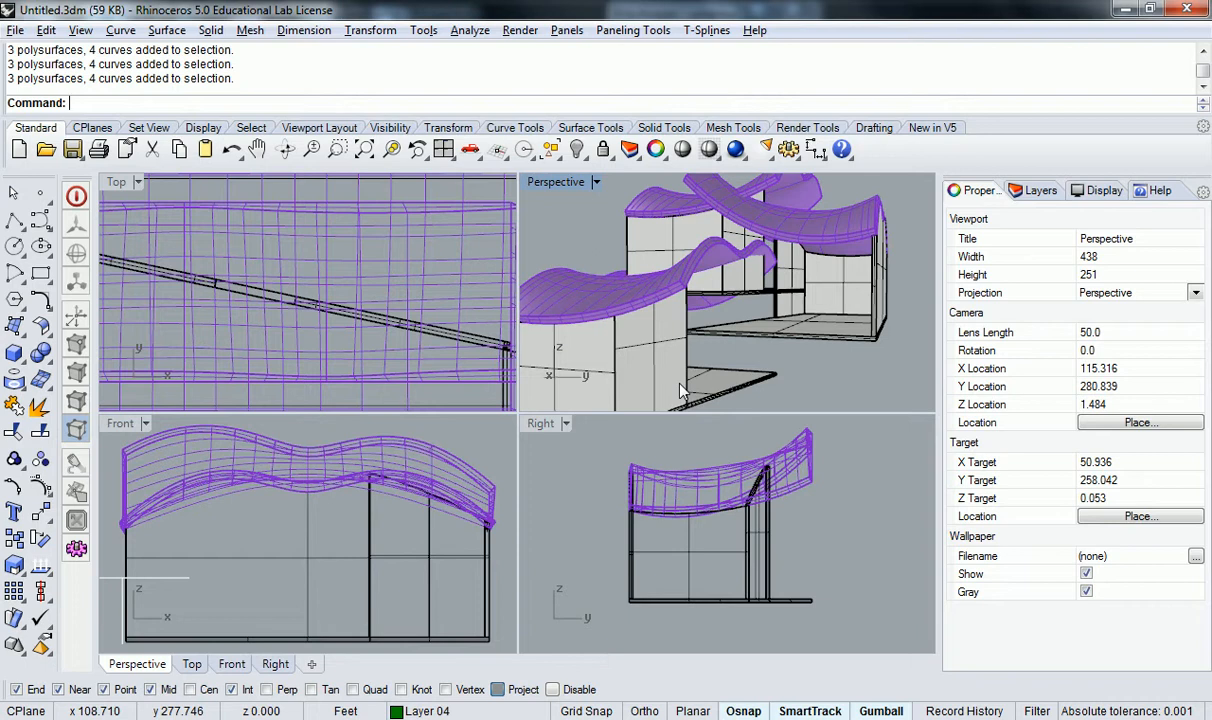
{"action": "right_click_drag", "start_coordinate": [704, 306], "coordinate": [824, 275], "text": "shift"}
{"action": "right_click_drag", "start_coordinate": [824, 275], "coordinate": [750, 268]}
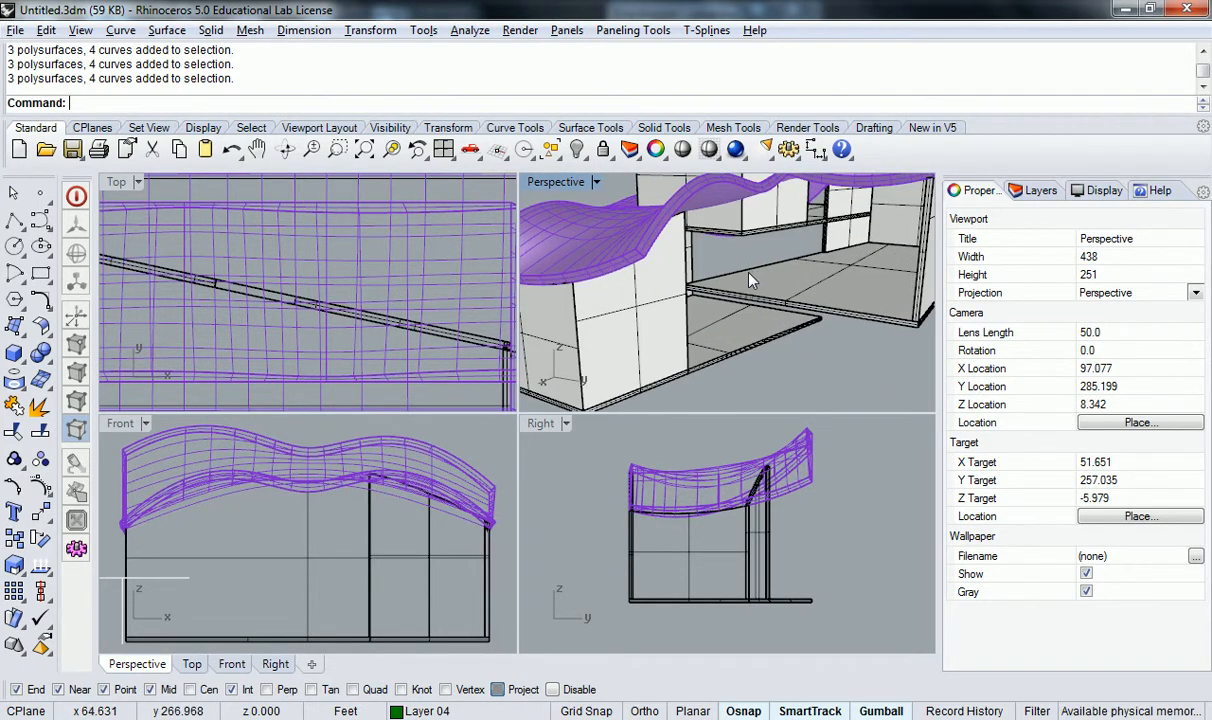
{"action": "right_click_drag", "start_coordinate": [745, 285], "coordinate": [785, 288]}
{"action": "scroll", "coordinate": [724, 284], "scroll_direction": "down", "scroll_amount": 6}
{"action": "scroll", "coordinate": [789, 293], "scroll_direction": "up", "scroll_amount": 4}
{"action": "scroll", "coordinate": [790, 300], "scroll_direction": "down", "scroll_amount": 4}
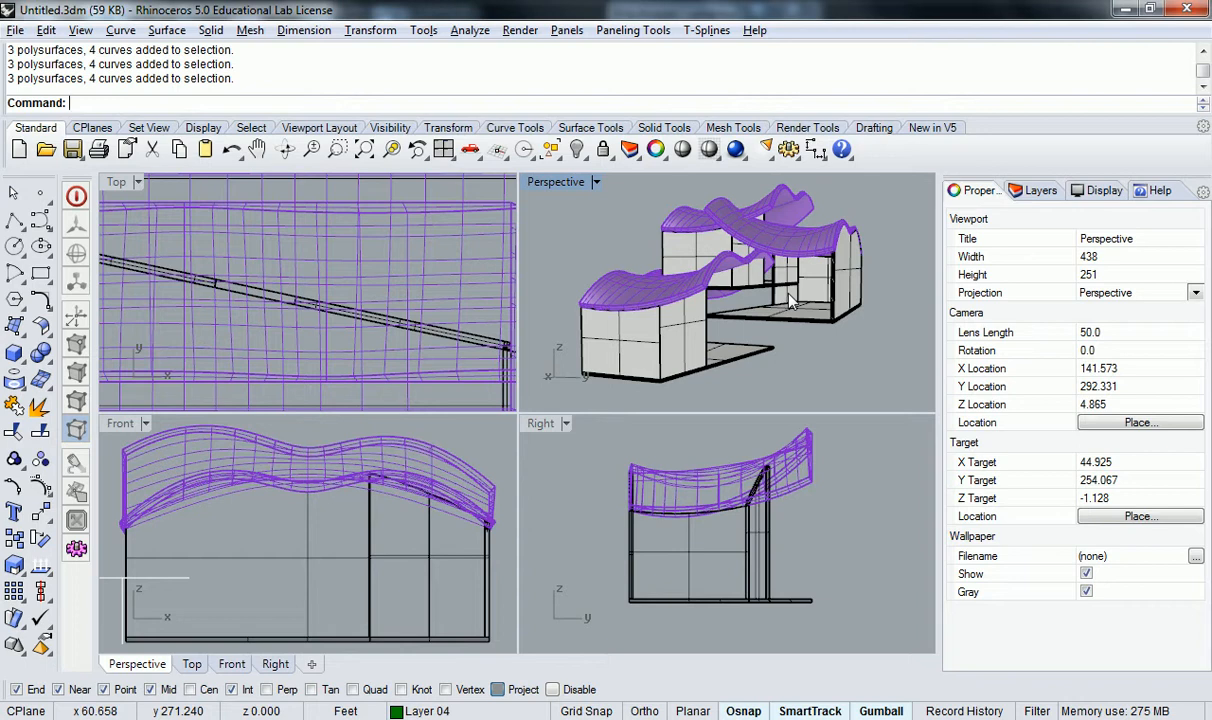
{"action": "scroll", "coordinate": [790, 305], "scroll_direction": "up", "scroll_amount": 2}
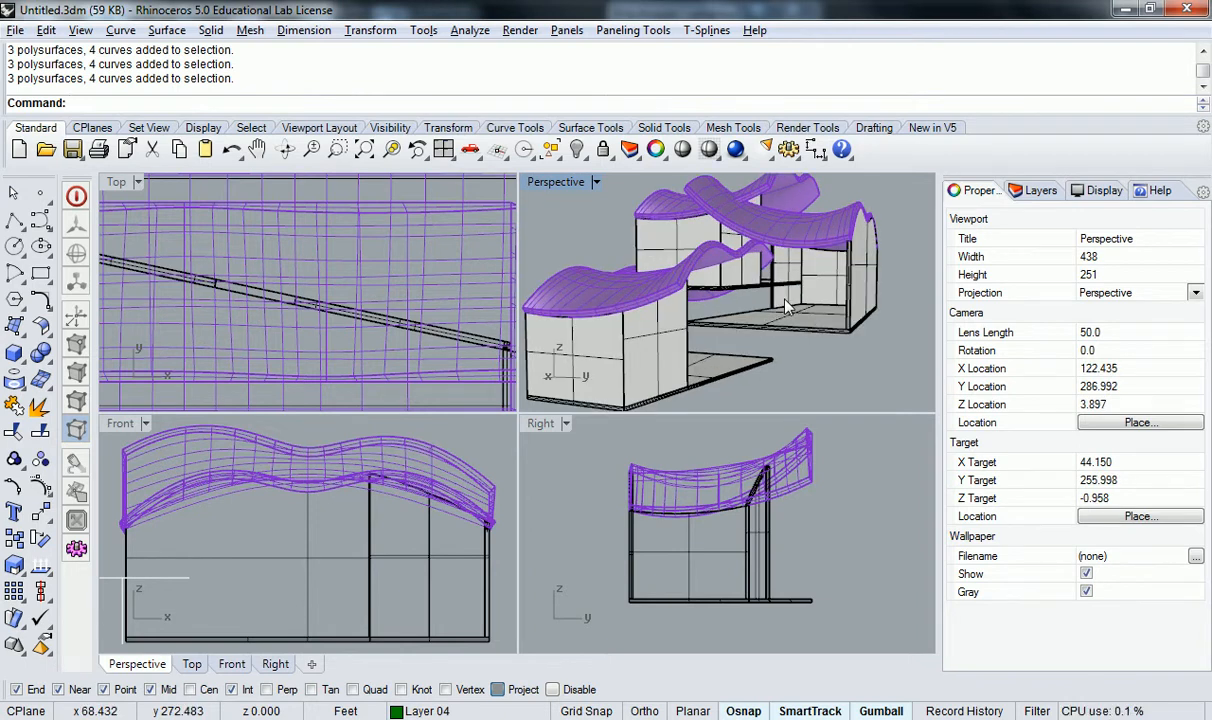
{"action": "scroll", "coordinate": [785, 299], "scroll_direction": "up", "scroll_amount": 2}
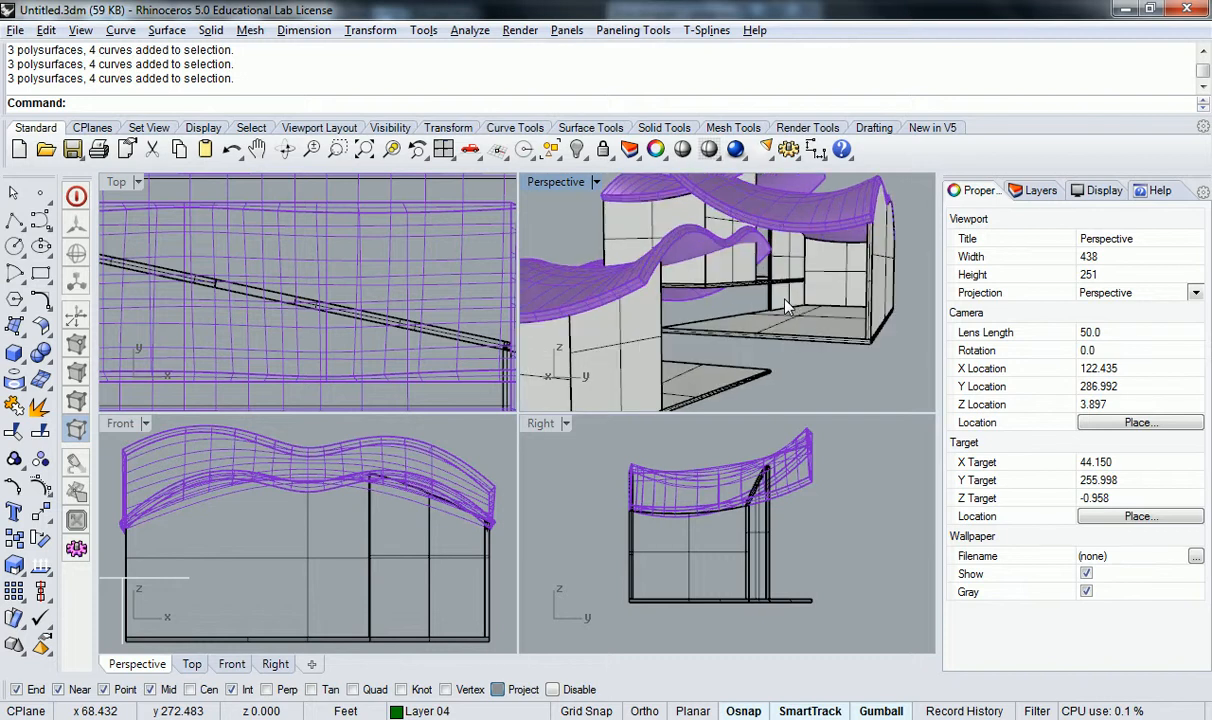
{"action": "right_click_drag", "start_coordinate": [817, 290], "coordinate": [803, 298]}
{"action": "scroll", "coordinate": [788, 278], "scroll_direction": "down", "scroll_amount": 2}
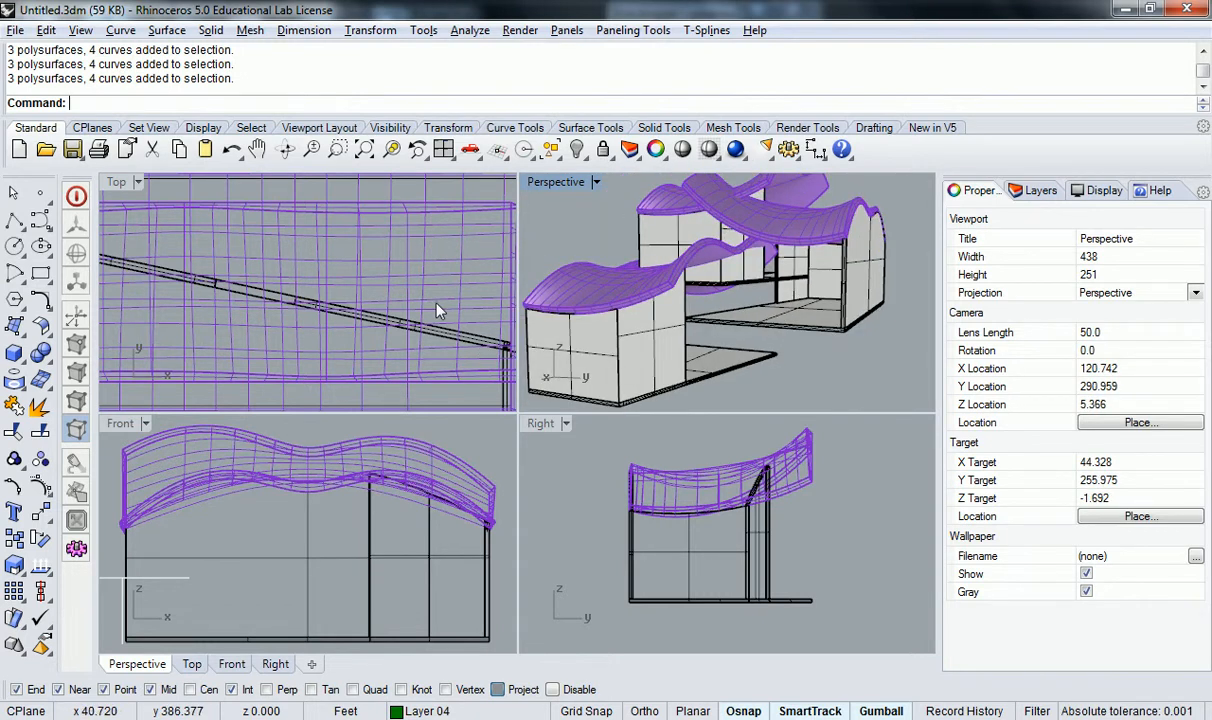
Select the clipping plane beside the cluster in the Top view and make it clip the Perspective view
{"action": "scroll", "coordinate": [396, 289], "scroll_direction": "down", "scroll_amount": 15}
{"action": "right_click_drag", "start_coordinate": [398, 291], "coordinate": [320, 182]}
{"action": "scroll", "coordinate": [340, 328], "scroll_direction": "up", "scroll_amount": 13}
{"action": "left_click", "coordinate": [345, 322]}
{"action": "left_click", "coordinate": [955, 324]}
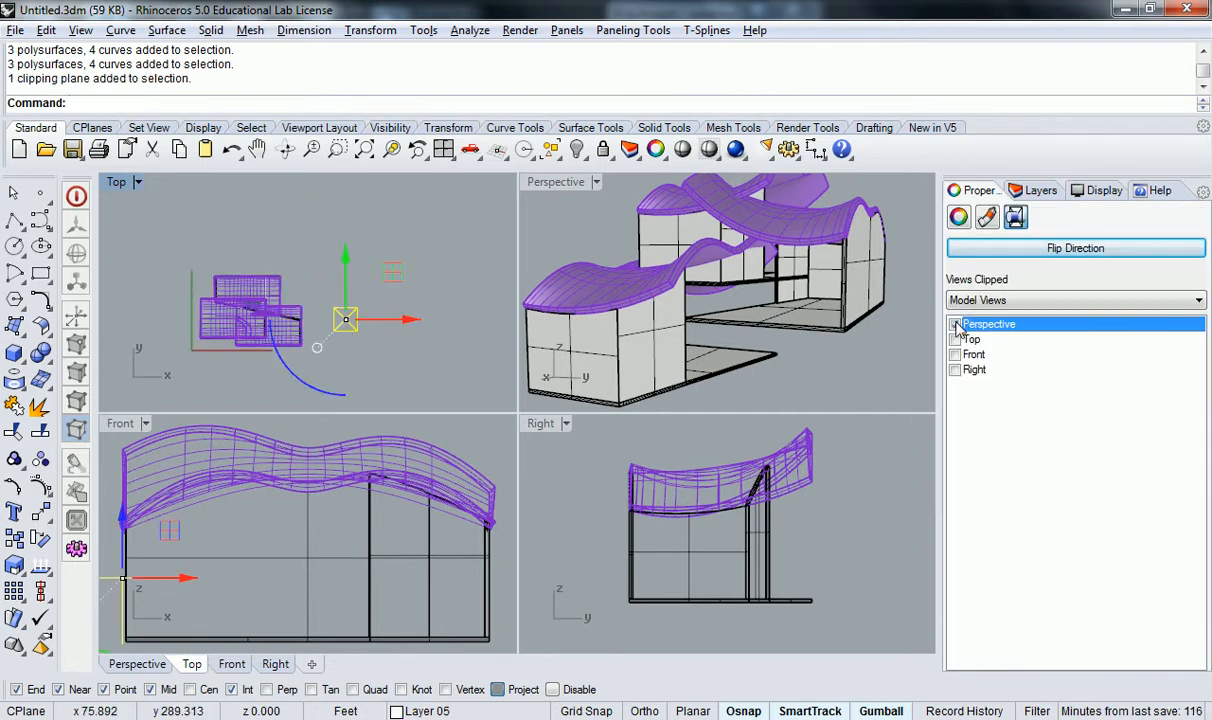
{"action": "right_click_drag", "start_coordinate": [820, 300], "coordinate": [722, 295]}
{"action": "scroll", "coordinate": [850, 220], "scroll_direction": "down", "scroll_amount": 6}
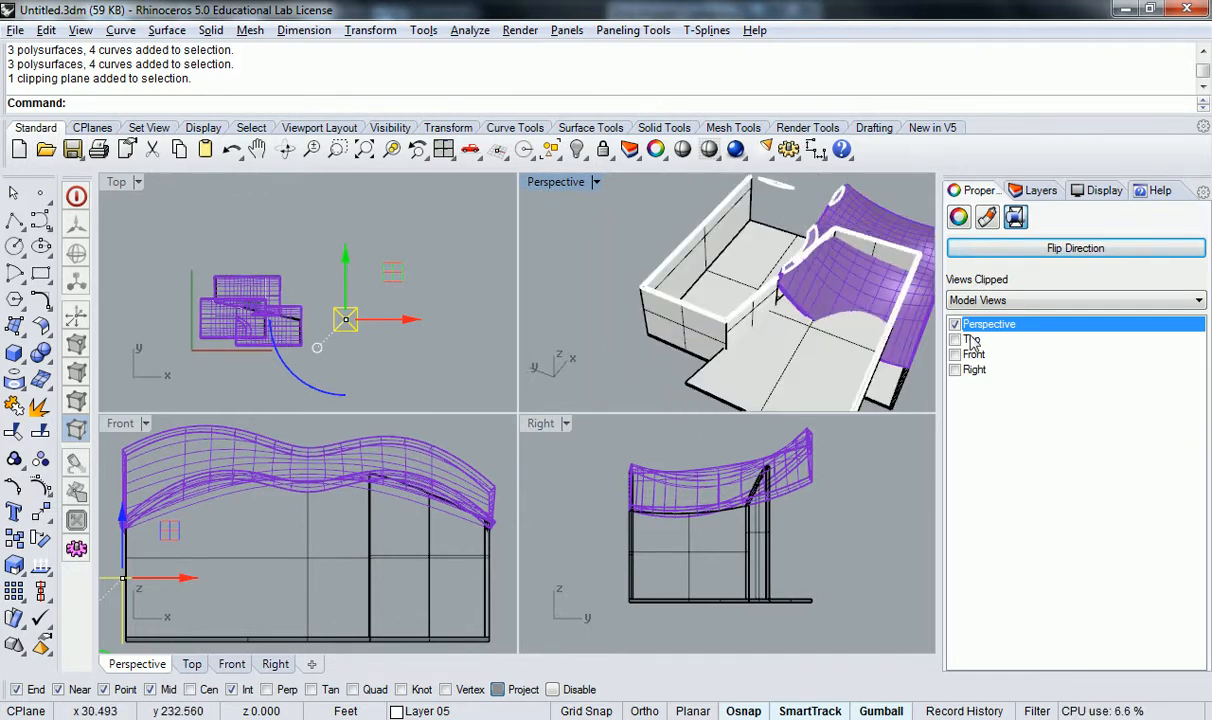
{"action": "scroll", "coordinate": [655, 313], "scroll_direction": "down", "scroll_amount": 1}
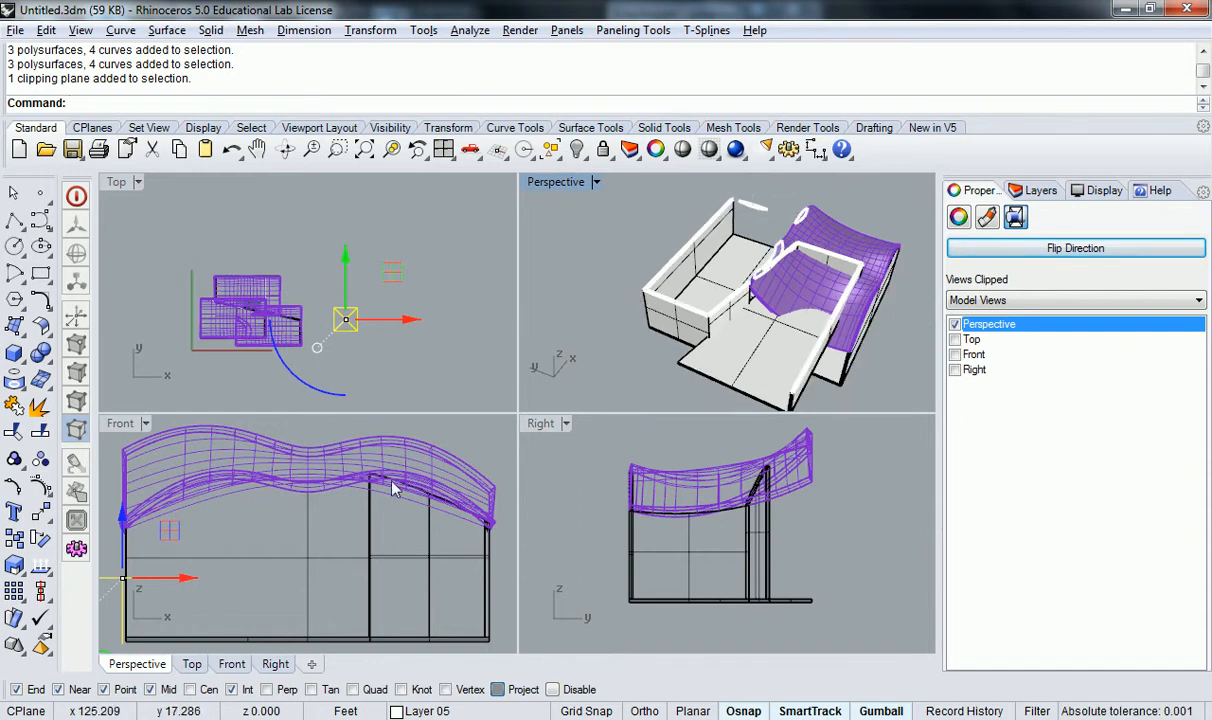
Lower the clipping plane in the Front view with the gumball to just above the separate pavilion's floor
{"action": "scroll", "coordinate": [400, 487], "scroll_direction": "down", "scroll_amount": 3}
{"action": "left_click_drag", "start_coordinate": [329, 453], "coordinate": [327, 466]}
{"action": "left_click", "coordinate": [569, 266]}
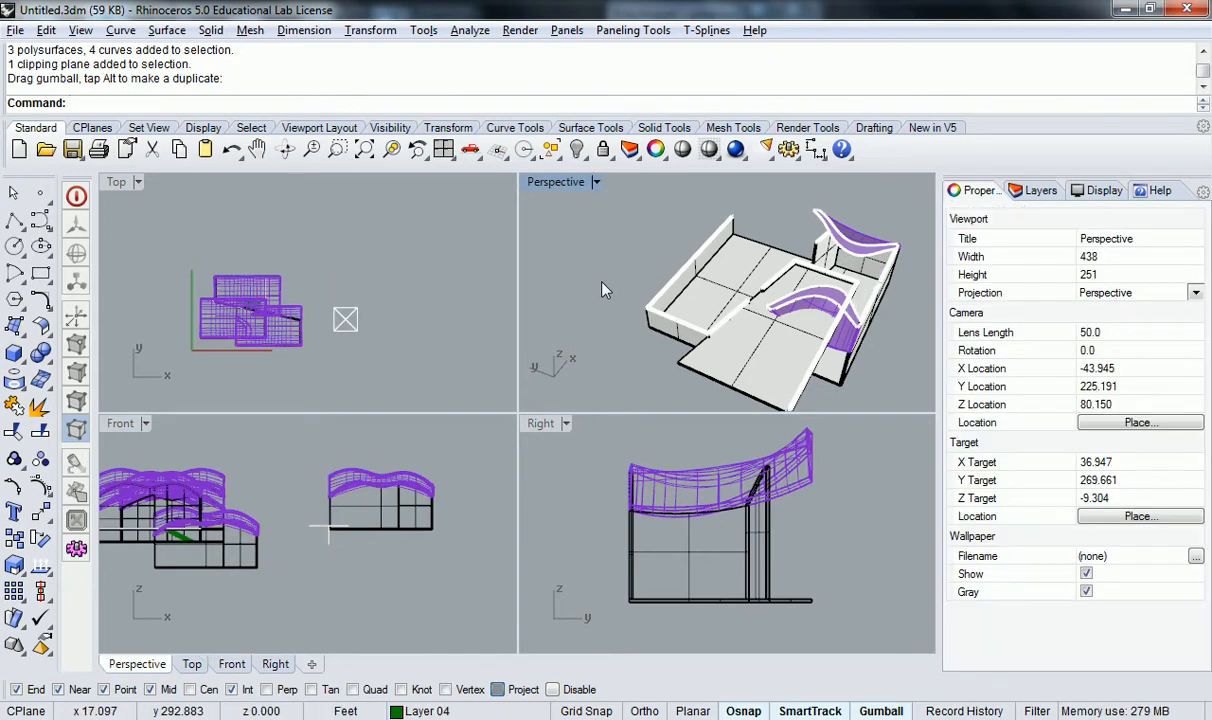
Examine the cut floor plans of the three pavilions and the openings along their slanted walls from above
{"action": "right_click_drag", "start_coordinate": [718, 276], "coordinate": [664, 244]}
{"action": "scroll", "coordinate": [676, 266], "scroll_direction": "up", "scroll_amount": 8}
{"action": "scroll", "coordinate": [650, 246], "scroll_direction": "down", "scroll_amount": 6}
{"action": "right_click_drag", "start_coordinate": [644, 286], "coordinate": [804, 270], "text": "shift"}
{"action": "scroll", "coordinate": [804, 270], "scroll_direction": "up", "scroll_amount": 8}
{"action": "scroll", "coordinate": [786, 277], "scroll_direction": "down", "scroll_amount": 4}
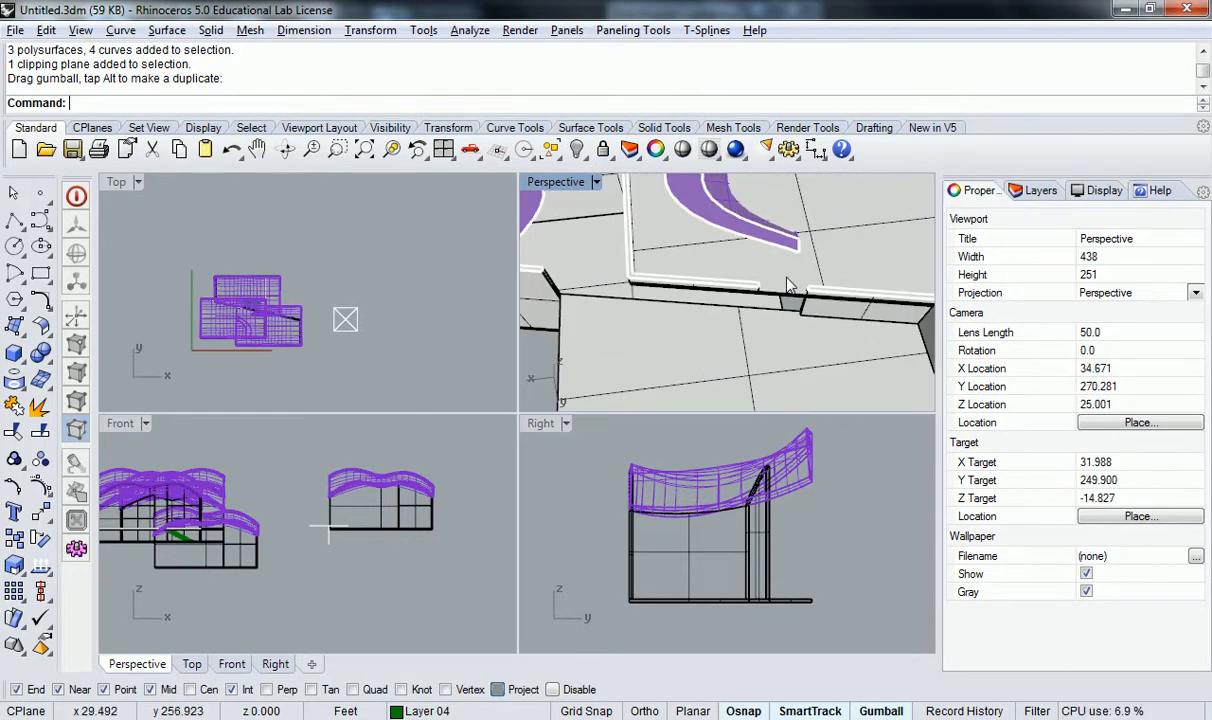
{"action": "scroll", "coordinate": [805, 212], "scroll_direction": "down", "scroll_amount": 4}
{"action": "right_click_drag", "start_coordinate": [774, 222], "coordinate": [719, 247], "text": "shift"}
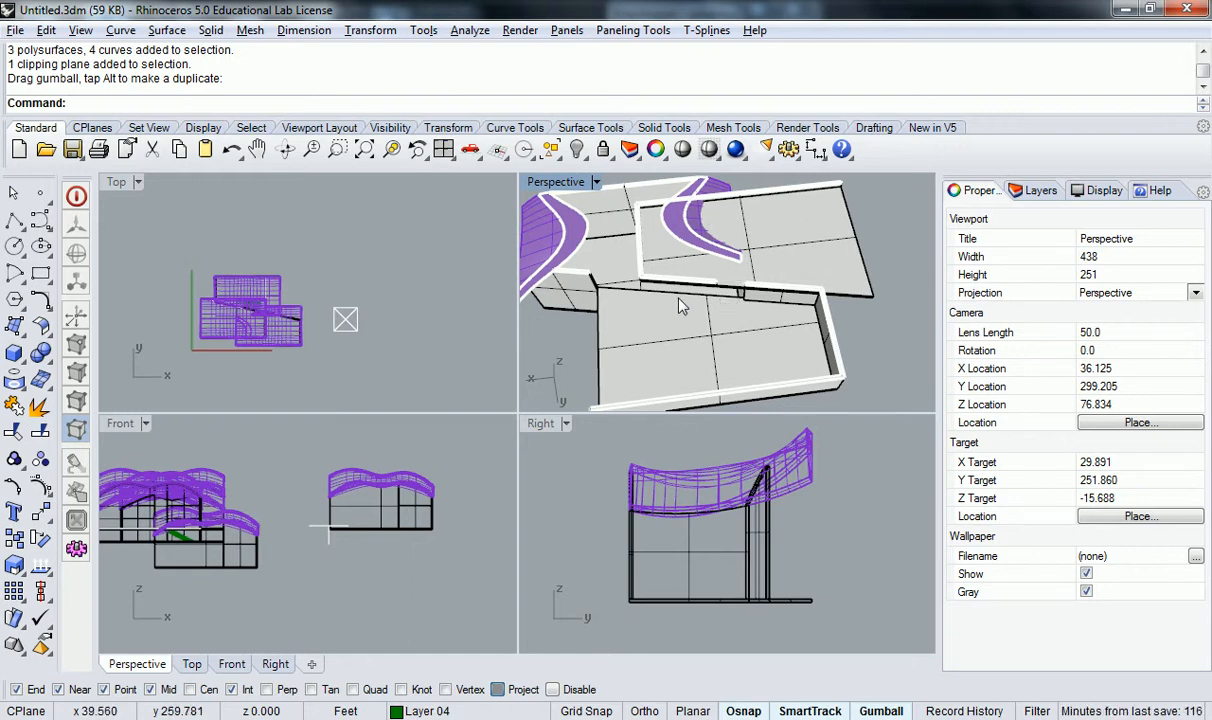
{"action": "right_click_drag", "start_coordinate": [680, 306], "coordinate": [716, 321], "text": "shift"}
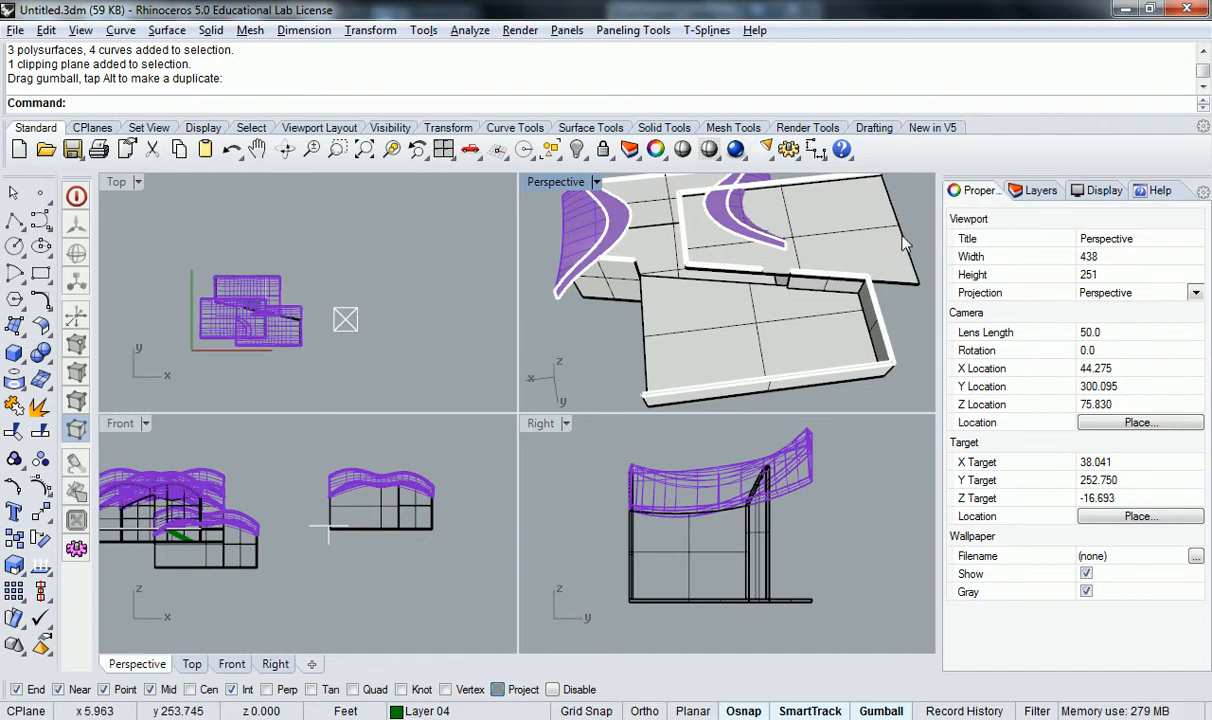
Examine the cut cluster from a low angle to see how its lower level relates to the upper floors
{"action": "right_click_drag", "start_coordinate": [680, 300], "coordinate": [827, 260], "text": "shift"}
{"action": "scroll", "coordinate": [801, 283], "scroll_direction": "up", "scroll_amount": 10}
{"action": "key", "text": "Escape"}
{"action": "scroll", "coordinate": [713, 264], "scroll_direction": "down", "scroll_amount": 4}
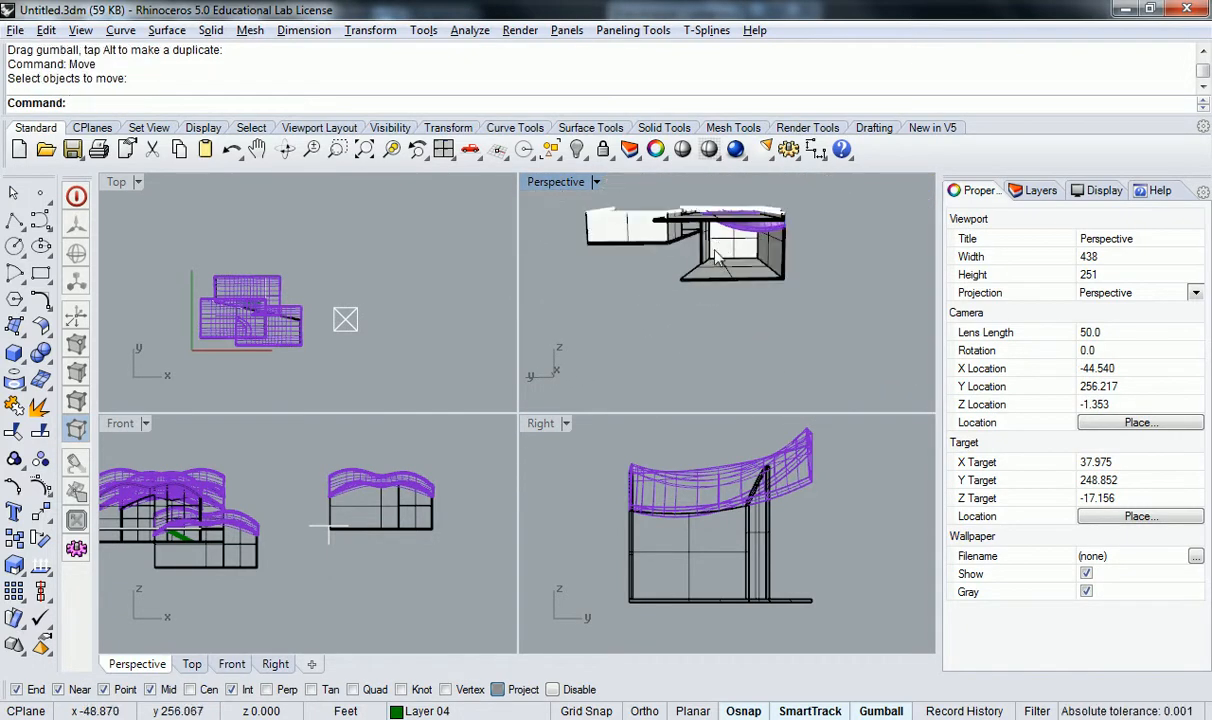
{"action": "scroll", "coordinate": [720, 241], "scroll_direction": "up", "scroll_amount": 4}
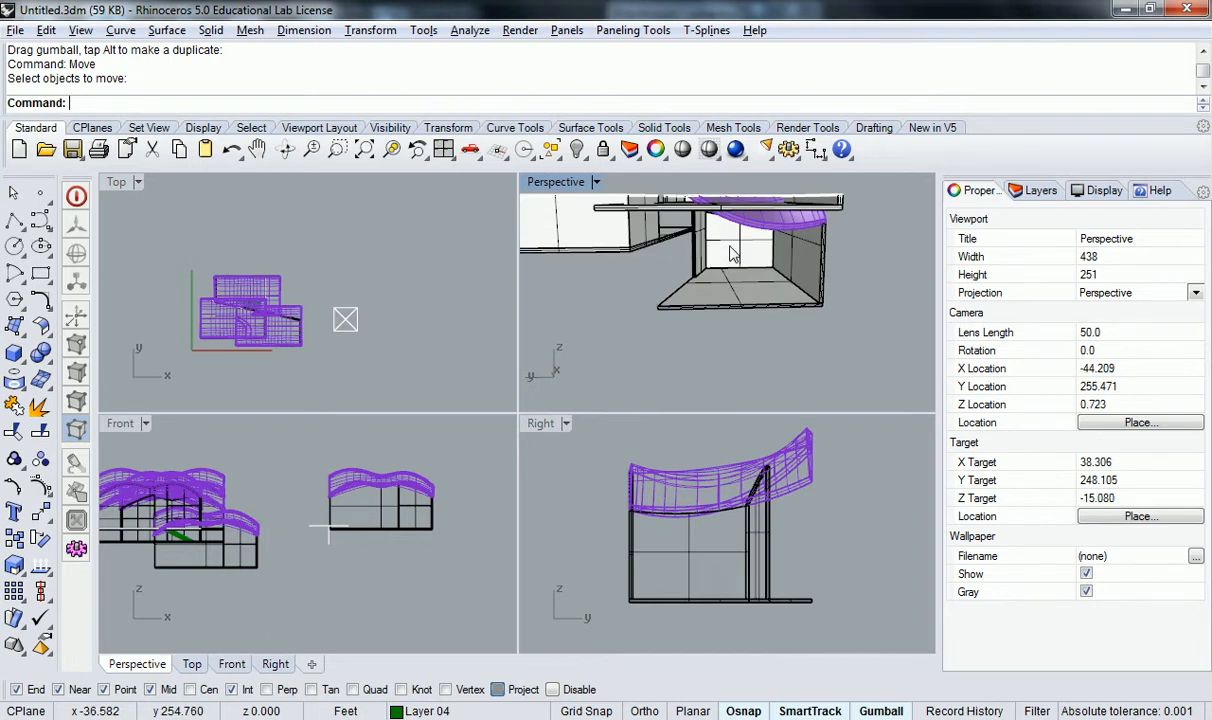
{"action": "mouse_move", "coordinate": [731, 254]}
{"action": "right_mouse_down"}
{"action": "mouse_move", "coordinate": [818, 262]}
{"action": "mouse_move", "coordinate": [812, 274]}
{"action": "mouse_move", "coordinate": [830, 283]}
{"action": "mouse_move", "coordinate": [812, 273]}
{"action": "mouse_move", "coordinate": [731, 305]}
{"action": "mouse_move", "coordinate": [784, 238]}
{"action": "mouse_move", "coordinate": [745, 258]}
{"action": "right_mouse_up"}
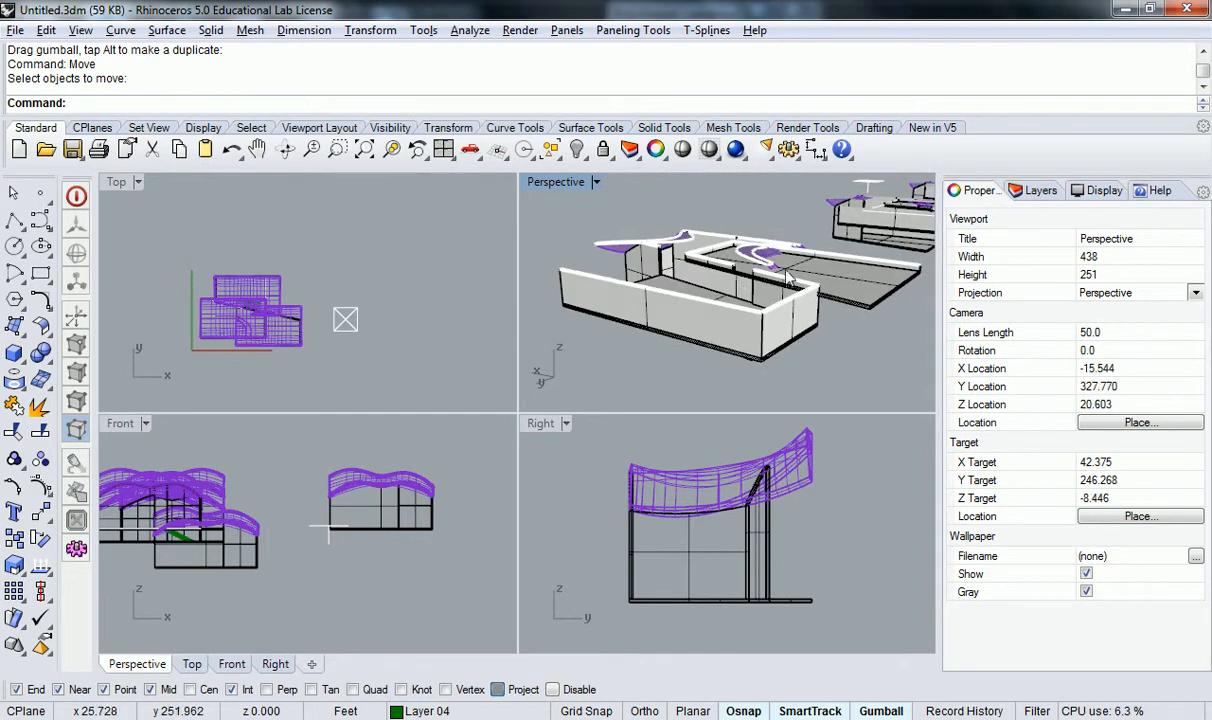
Raise the clipping plane in the Front view with the gumball to the roof height of the separate pavilion
{"action": "left_click", "coordinate": [345, 319]}
{"action": "left_click_drag", "start_coordinate": [330, 466], "coordinate": [879, 239]}
{"action": "right_click_drag", "start_coordinate": [879, 239], "coordinate": [727, 298]}
{"action": "key", "text": "Escape"}
{"action": "scroll", "coordinate": [765, 252], "scroll_direction": "down", "scroll_amount": 4}
{"action": "scroll", "coordinate": [272, 300], "scroll_direction": "up", "scroll_amount": 3}
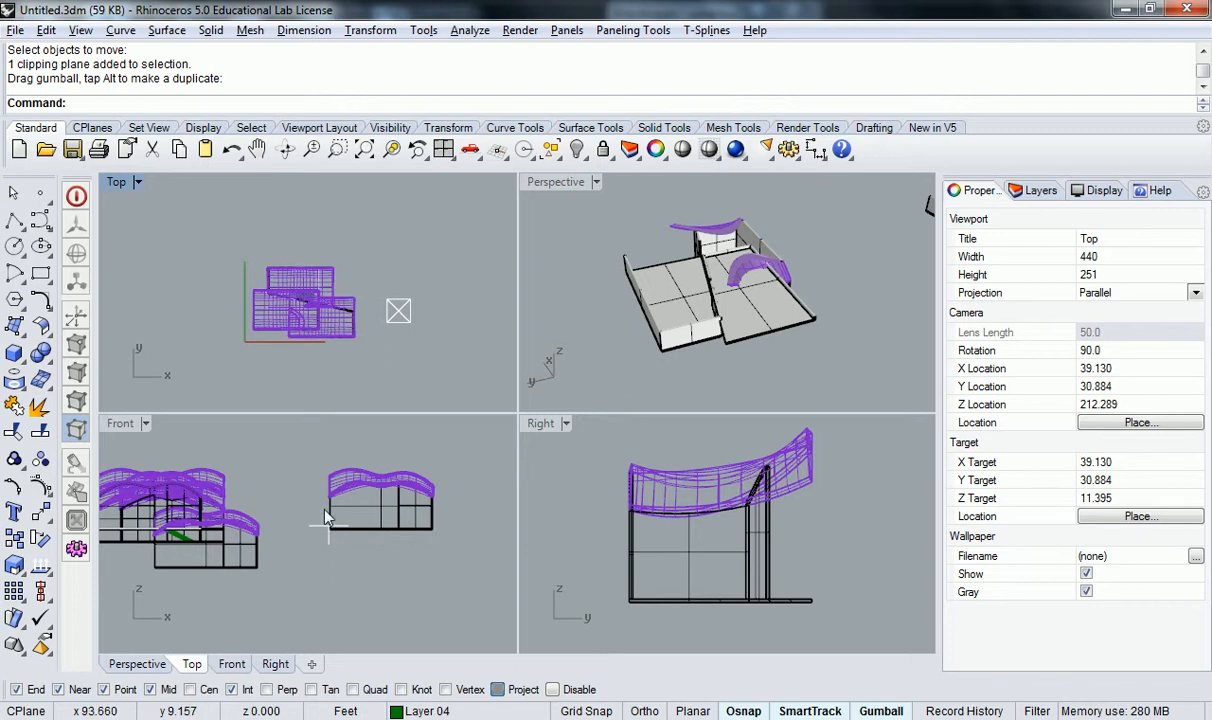
{"action": "left_click", "coordinate": [329, 522]}
{"action": "left_click_drag", "start_coordinate": [328, 501], "coordinate": [328, 432]}
{"action": "right_click_drag", "start_coordinate": [754, 298], "coordinate": [754, 265]}
Pick out individual pavilions of the cluster in the perspective view to examine how the modules overlap
{"action": "left_click", "coordinate": [684, 276]}
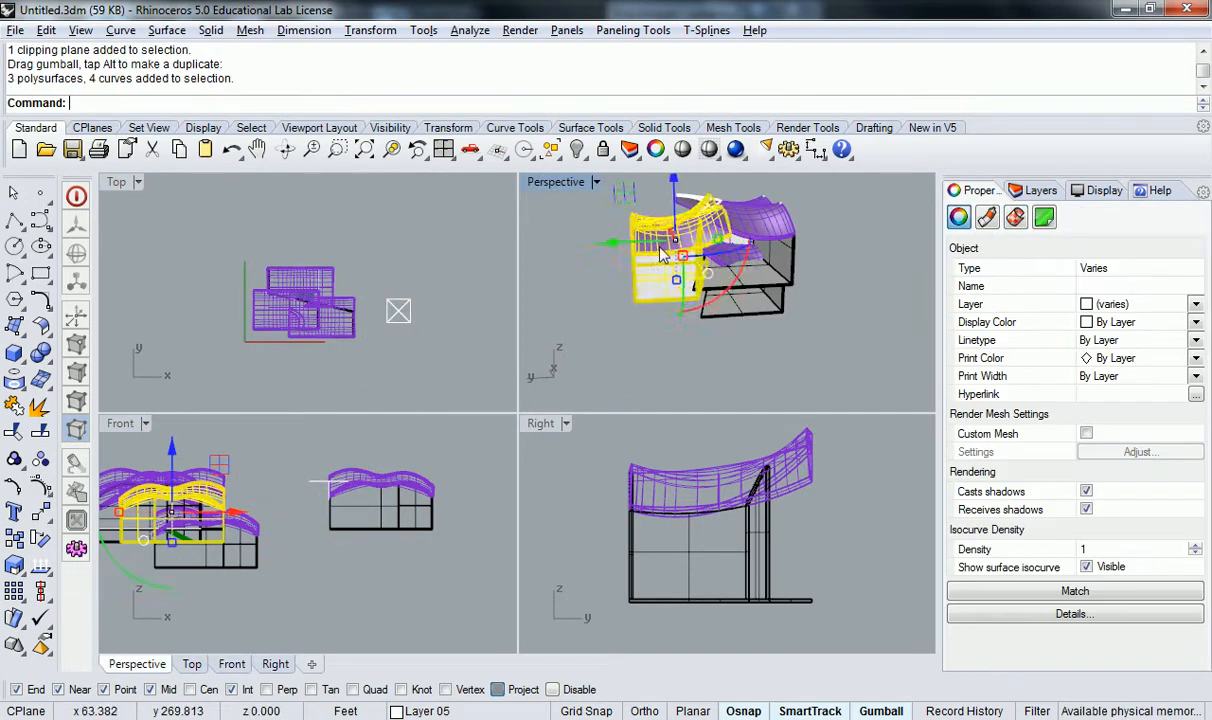
{"action": "scroll", "coordinate": [670, 232], "scroll_direction": "up", "scroll_amount": 3}
{"action": "mouse_move", "coordinate": [670, 232]}
{"action": "right_mouse_down"}
{"action": "mouse_move", "coordinate": [805, 243]}
{"action": "mouse_move", "coordinate": [688, 215]}
{"action": "mouse_move", "coordinate": [565, 302]}
{"action": "mouse_move", "coordinate": [676, 306]}
{"action": "mouse_move", "coordinate": [723, 257]}
{"action": "mouse_move", "coordinate": [698, 238]}
{"action": "mouse_move", "coordinate": [685, 245]}
{"action": "right_mouse_up"}
{"action": "key", "text": "Escape"}
{"action": "left_click", "coordinate": [721, 250]}
{"action": "key", "text": "Escape"}
{"action": "right_click_drag", "start_coordinate": [766, 222], "coordinate": [763, 267]}
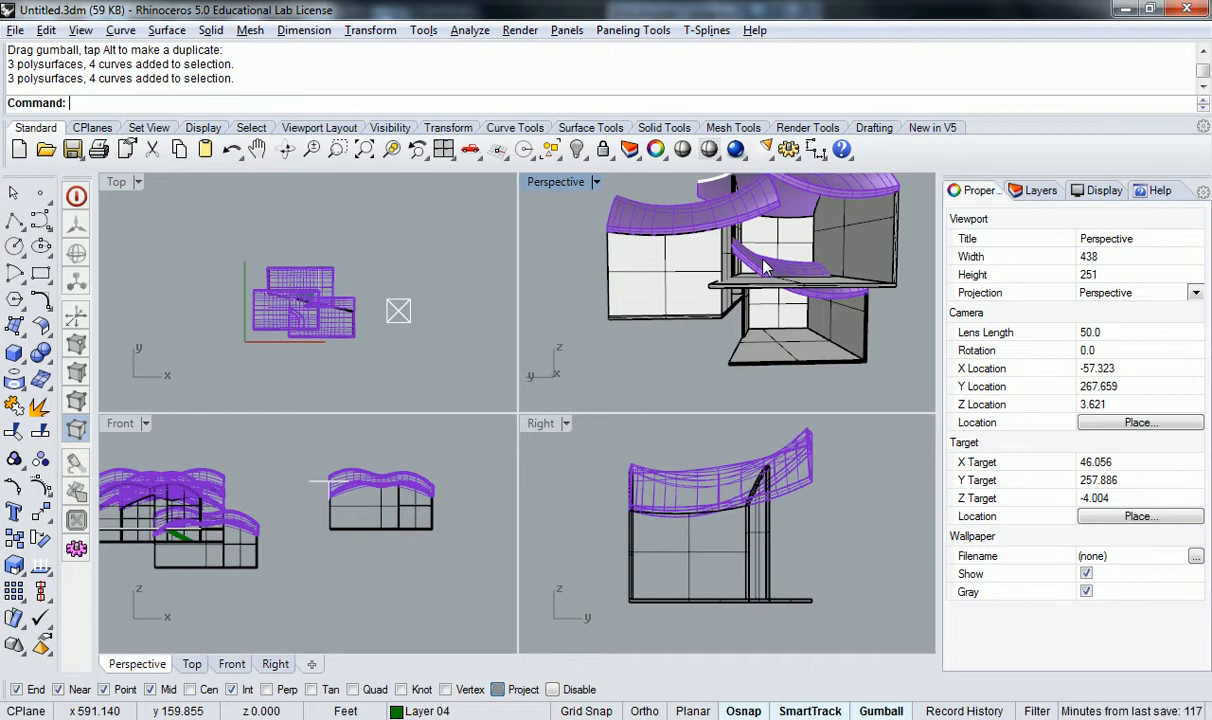
Maximize the Perspective viewport and examine where the lower pavilion's roof passes through the floor of the pavilion above
{"action": "right_click_drag", "start_coordinate": [765, 268], "coordinate": [652, 360]}
{"action": "double_click", "coordinate": [568, 182]}
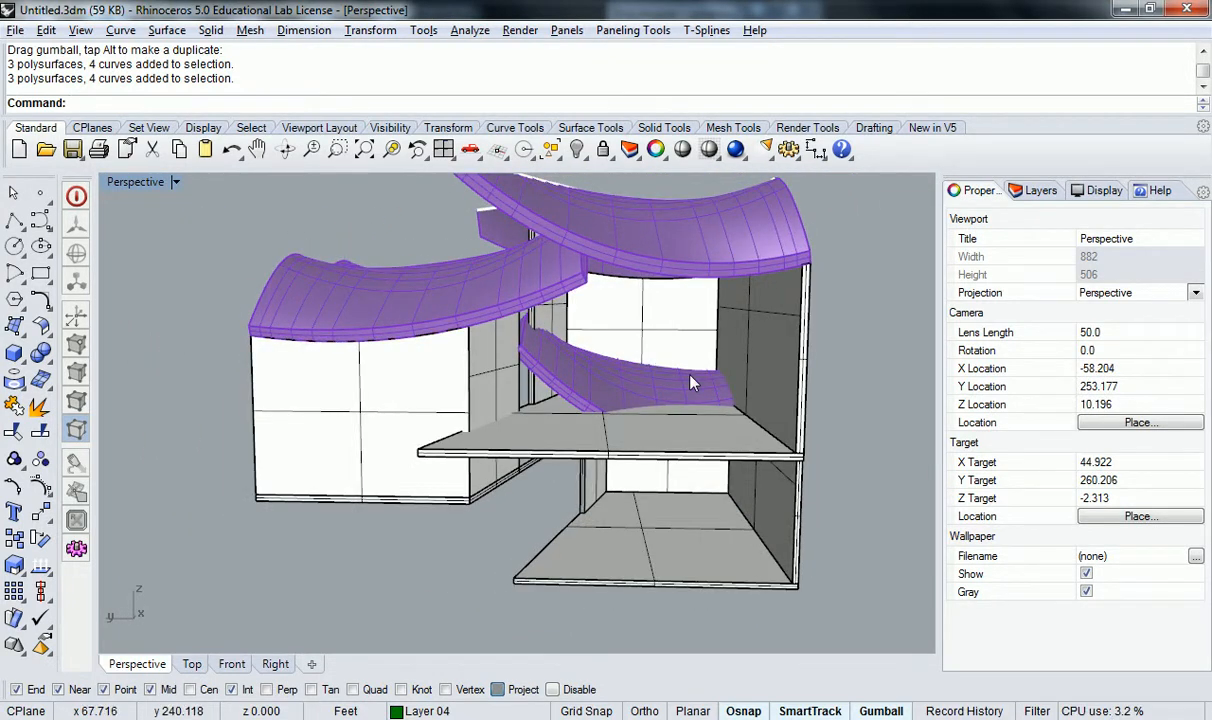
{"action": "right_click_drag", "start_coordinate": [690, 383], "coordinate": [674, 397], "text": "shift"}
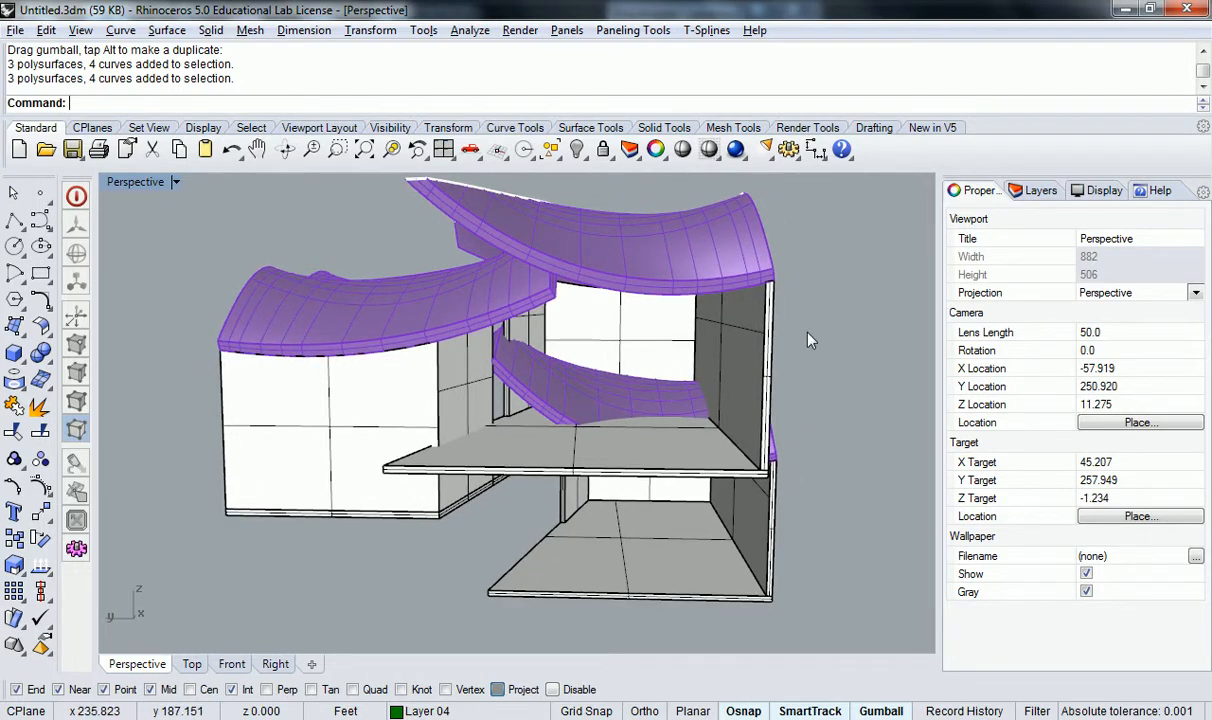
{"action": "right_click_drag", "start_coordinate": [537, 248], "coordinate": [598, 343]}
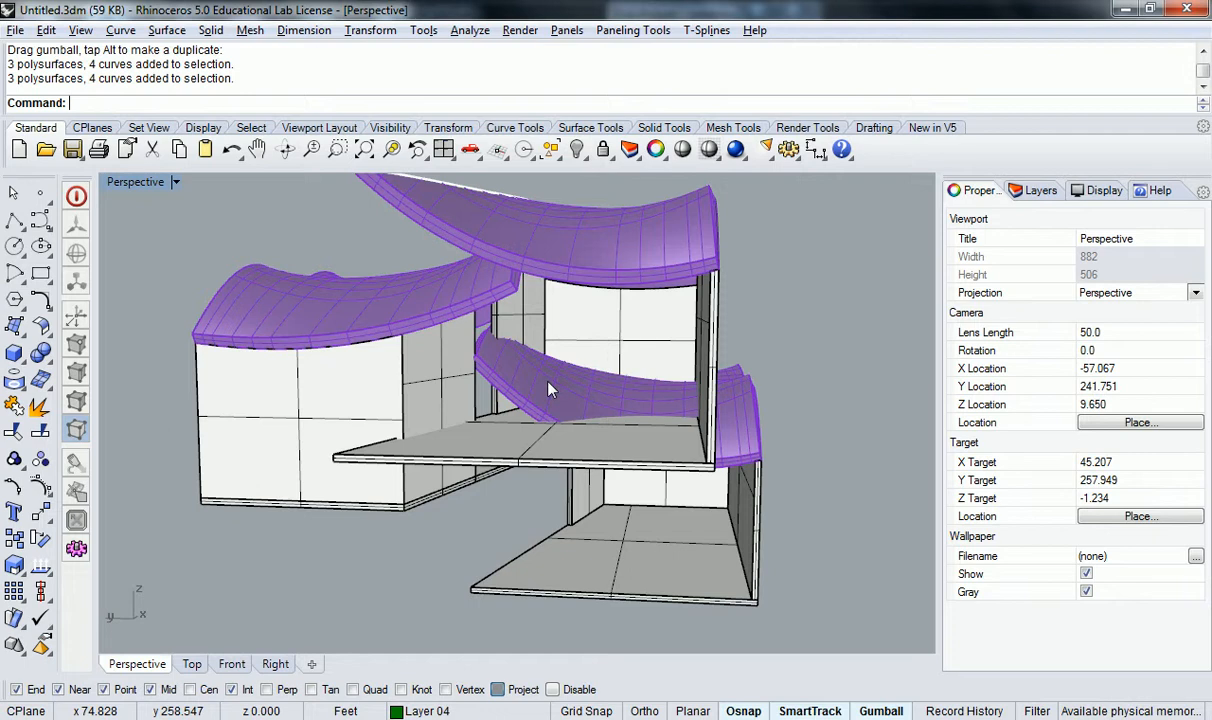
{"action": "right_click_drag", "start_coordinate": [549, 389], "coordinate": [495, 400]}
{"action": "left_click", "coordinate": [610, 515]}
{"action": "left_click", "coordinate": [784, 405]}
{"action": "right_click_drag", "start_coordinate": [652, 408], "coordinate": [712, 384]}
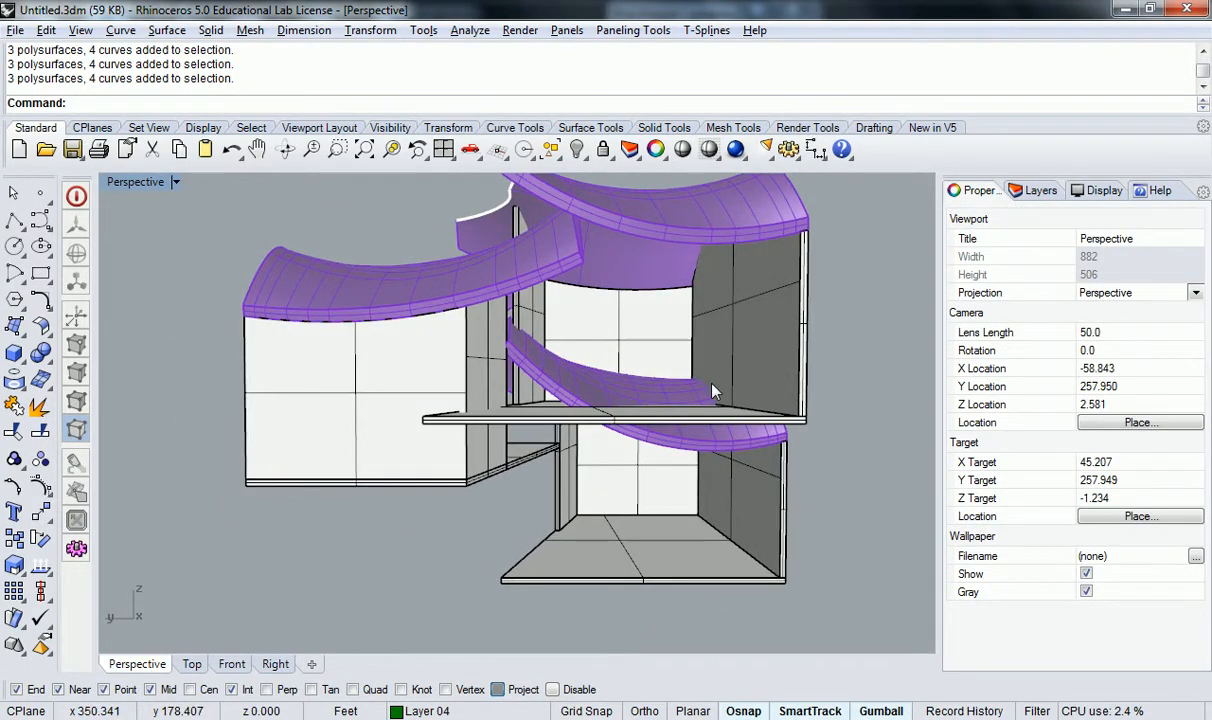